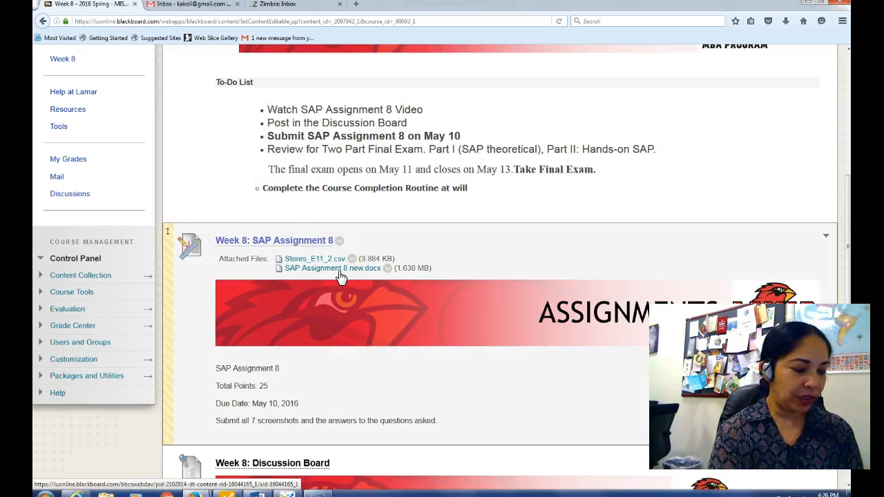
# Step: Open the SAP Assignment 8 new.docx attachment and read the store clustering background and the numbered analysis instructions
pyautogui.click(339, 273)
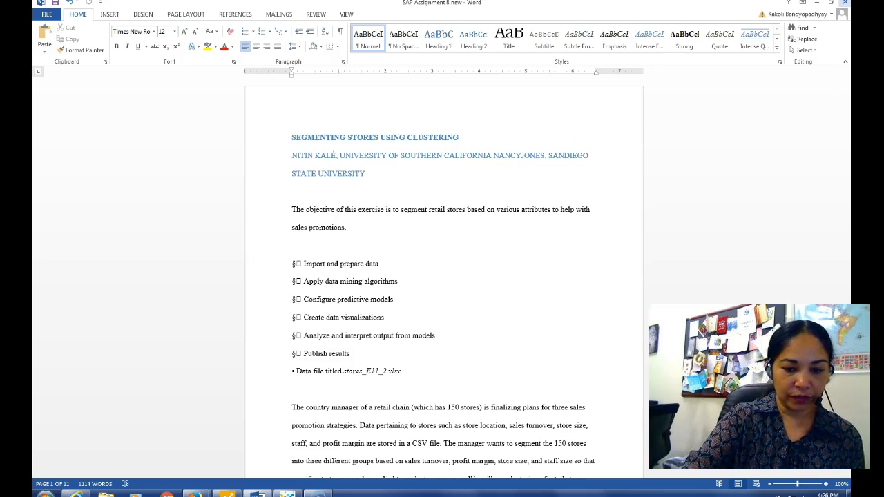
pyautogui.press('pagedown')
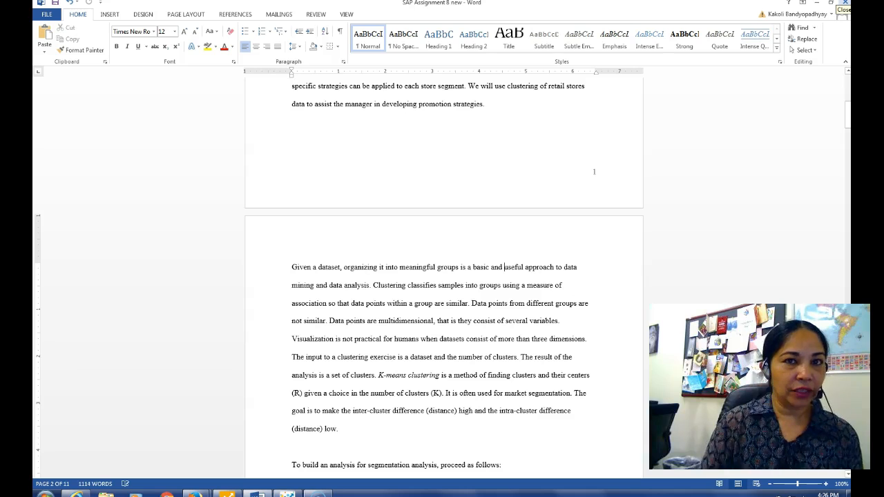
pyautogui.moveTo(848, 109); pyautogui.dragTo(847, 102)
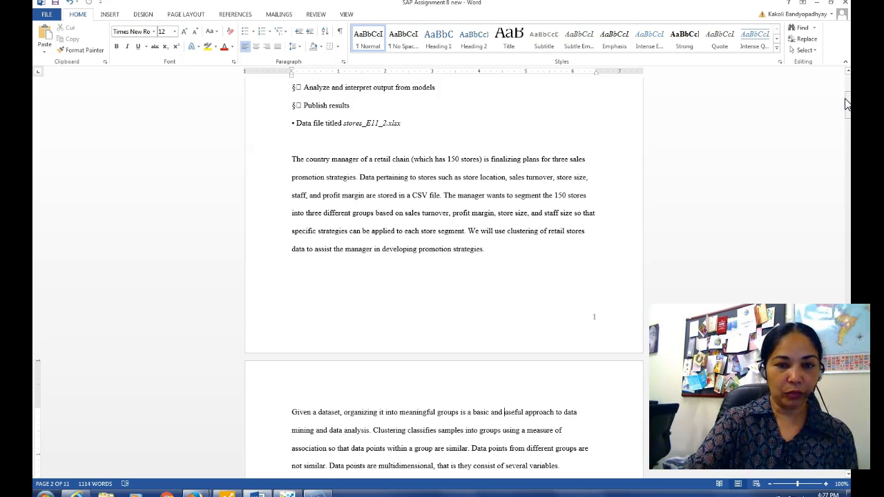
pyautogui.scroll(-10, 848, 103)
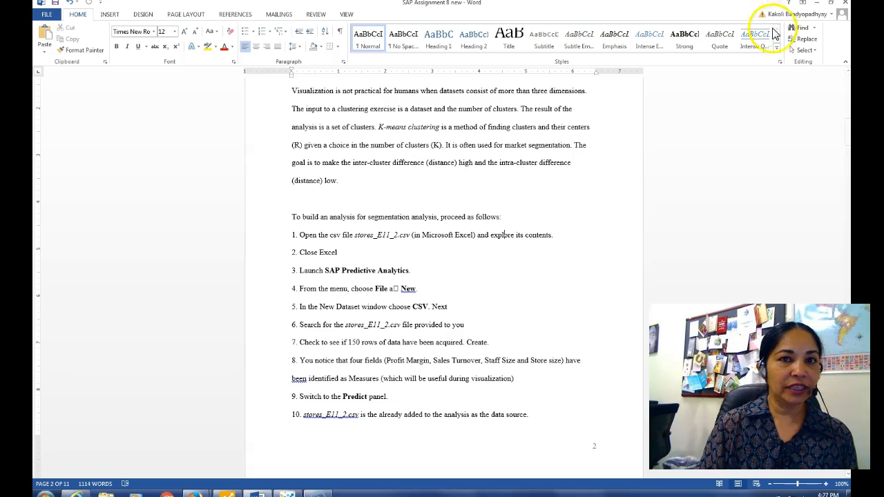
pyautogui.moveTo(848, 130); pyautogui.dragTo(847, 128)
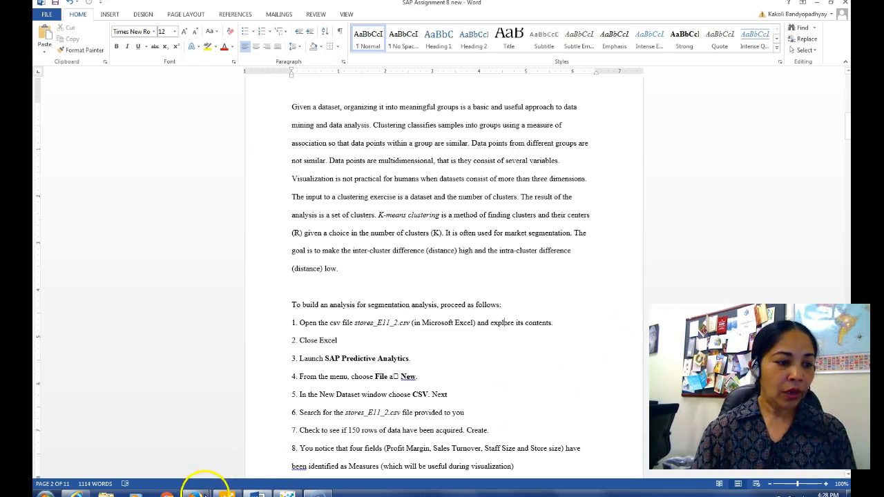
# Step: Switch to SAP Predictive Analytics, close the open Expert Analytics document without saving, and relaunch Expert Analytics
pyautogui.moveTo(227, 492)
pyautogui.click(226, 442)
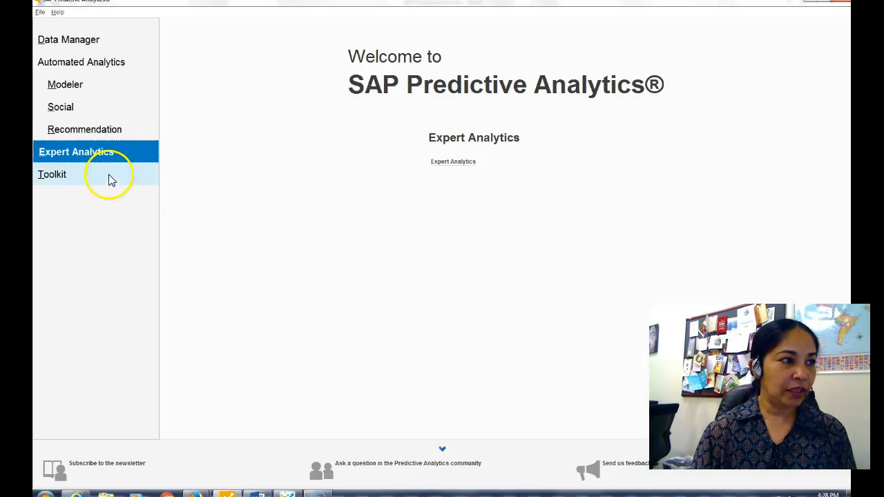
pyautogui.click(454, 162)
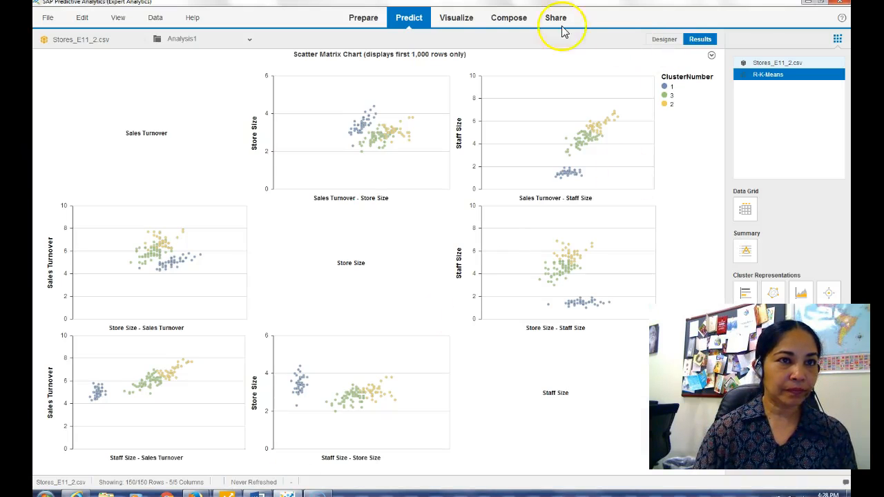
pyautogui.click(840, 2)
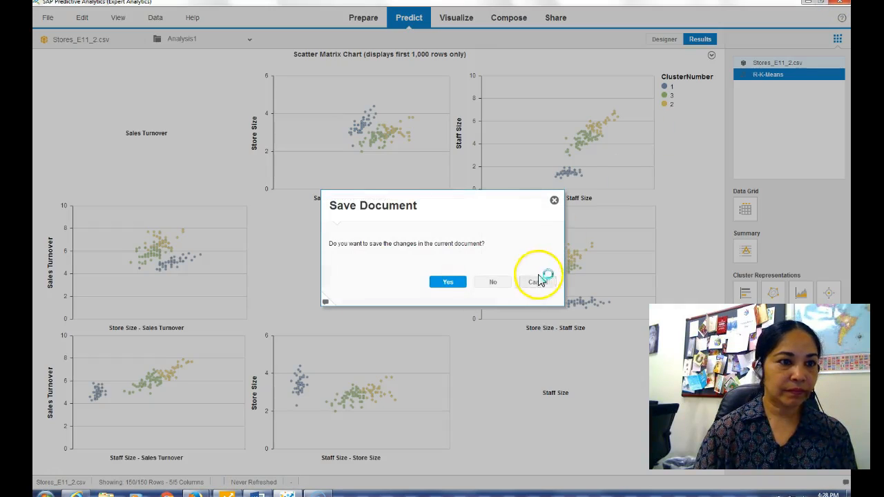
pyautogui.click(490, 282)
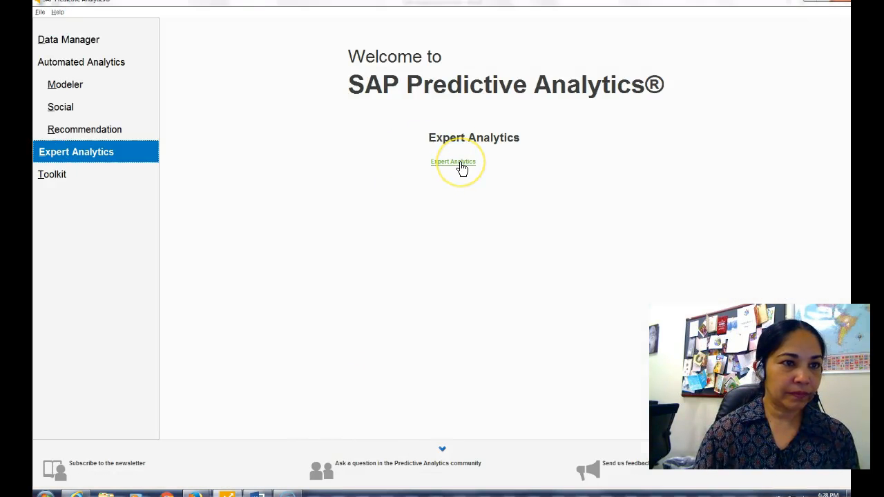
pyautogui.click(454, 183)
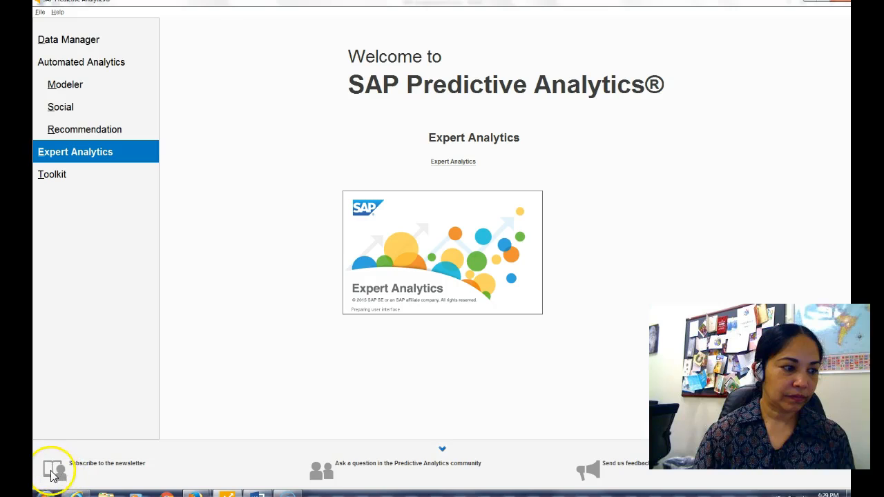
# Step: Create a new document with a text dataset loaded from the Stores_E11_2 CSV file
pyautogui.click(188, 38)
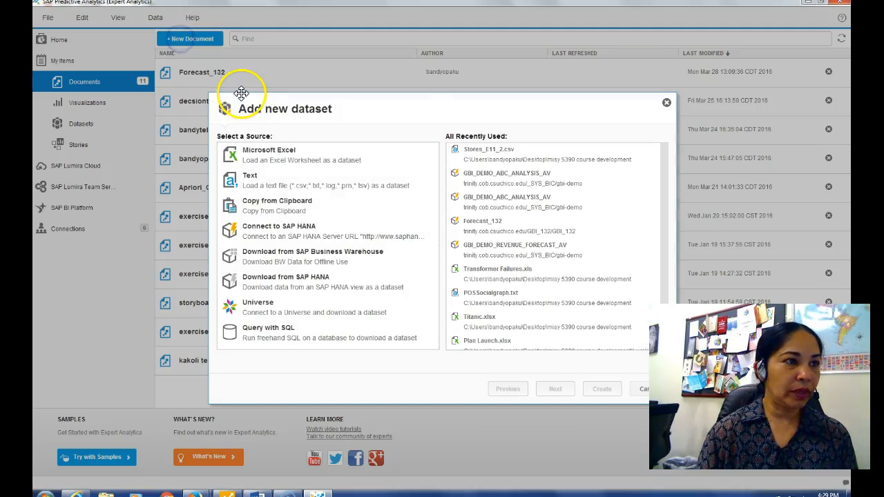
pyautogui.click(282, 187)
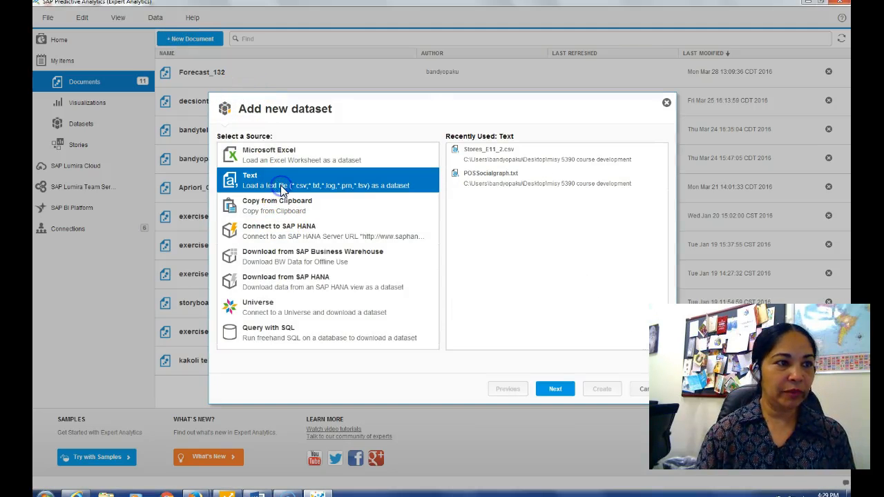
pyautogui.click(555, 389)
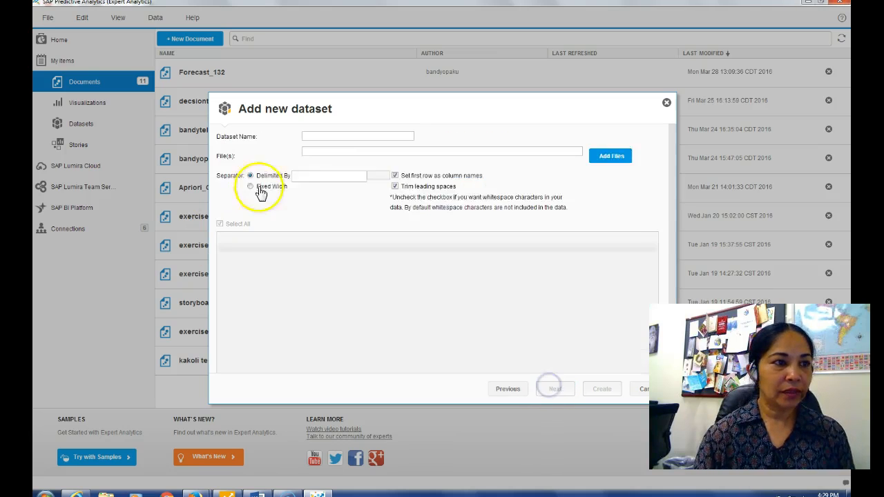
pyautogui.click(622, 156)
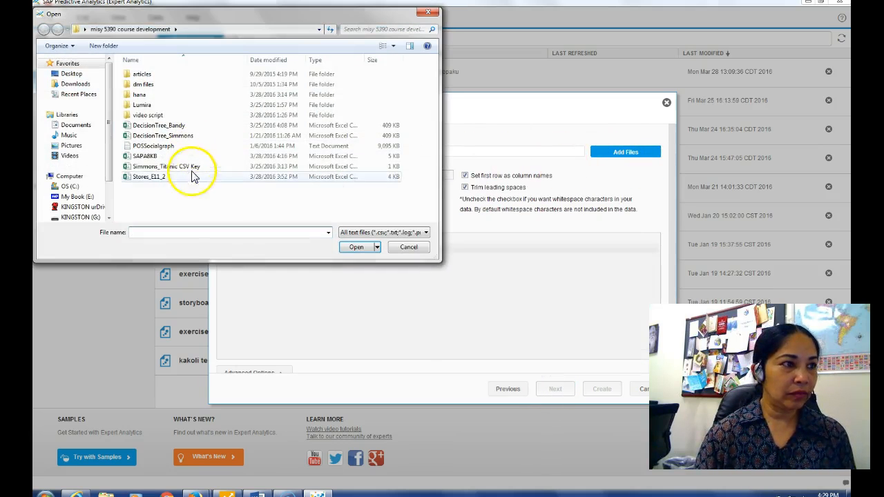
pyautogui.doubleClick(150, 178)
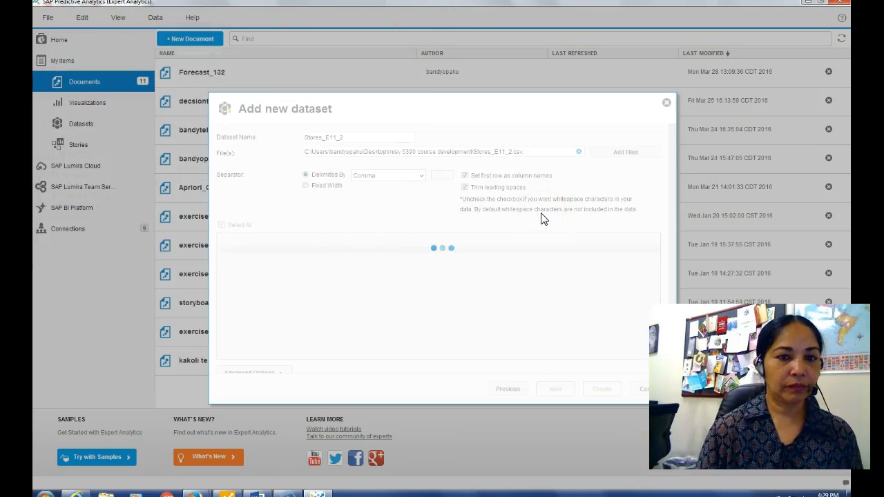
pyautogui.click(602, 391)
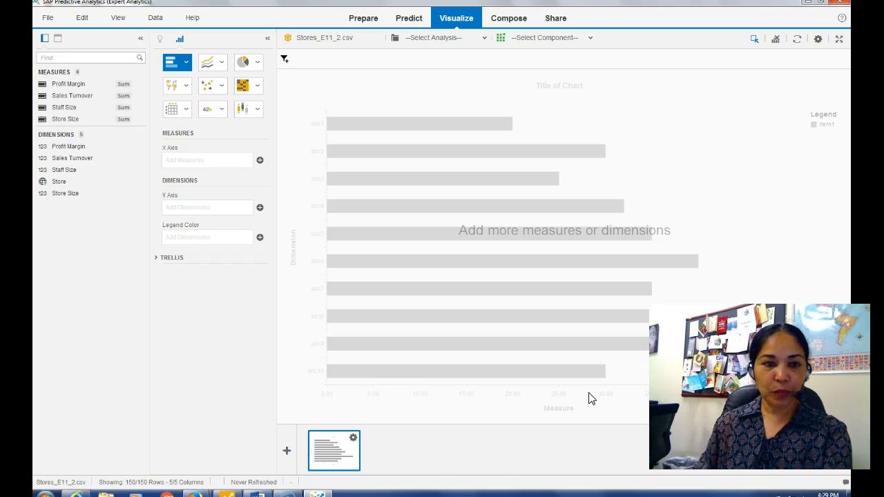
pyautogui.click(64, 120)
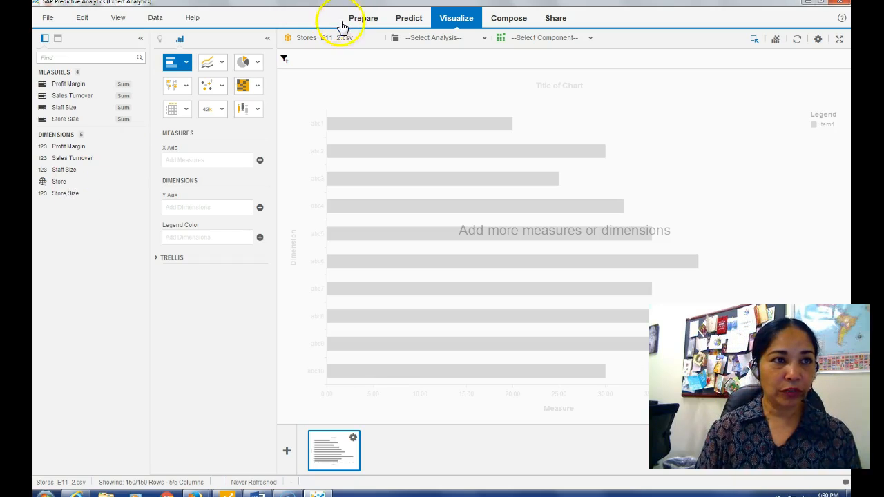
# Step: Add the R-K-Means clustering algorithm to the Stores_E11_2 dataset in the predictive analysis
pyautogui.click(407, 18)
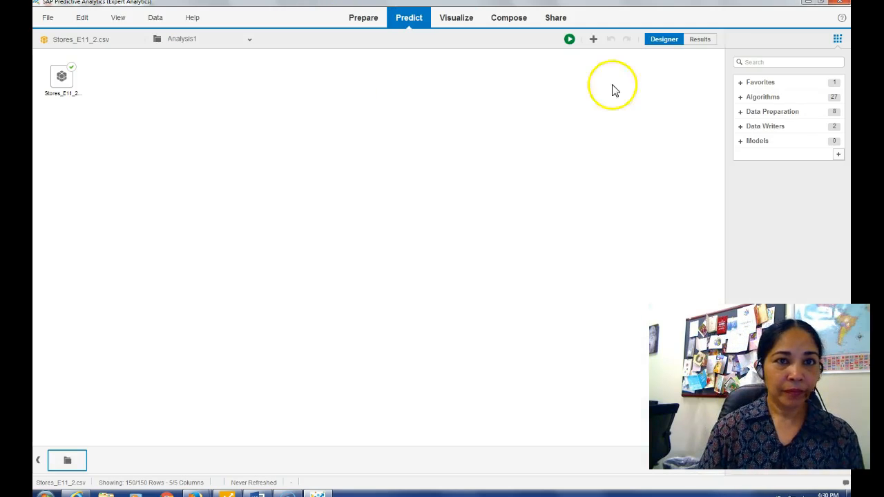
pyautogui.click(757, 101)
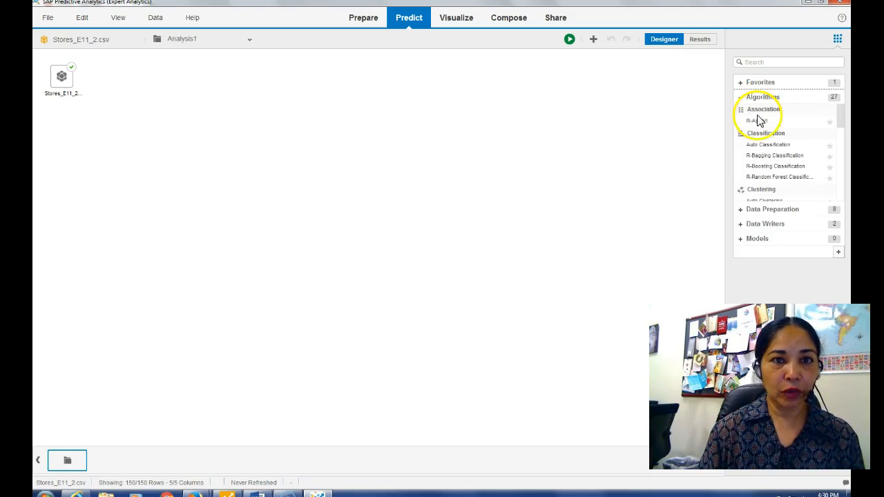
pyautogui.moveTo(843, 125); pyautogui.dragTo(843, 131)
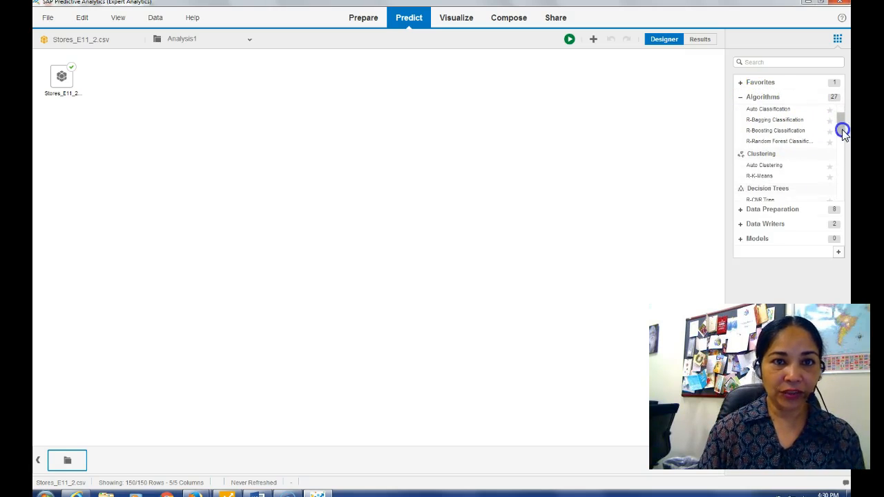
pyautogui.doubleClick(760, 177)
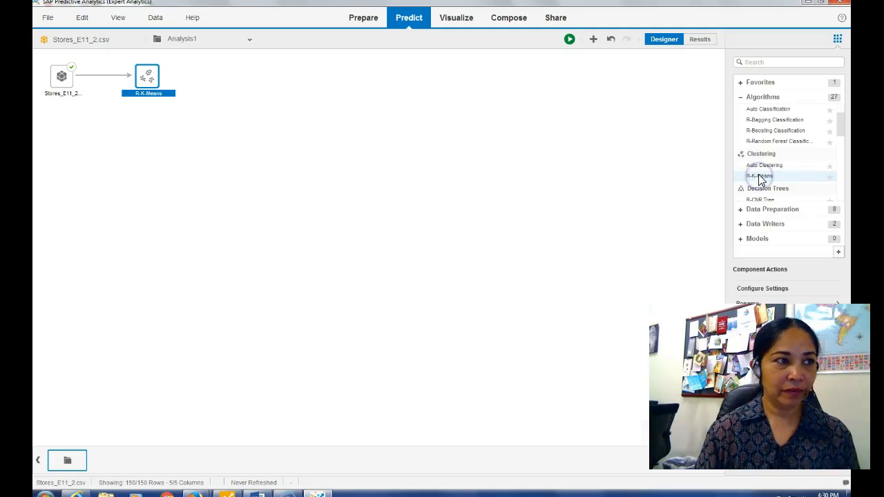
# Step: Configure R-K-Means with 3 clusters and all features: Sales Turnover, Store Size, Staff Size and Profit Margin
pyautogui.rightClick(158, 80)
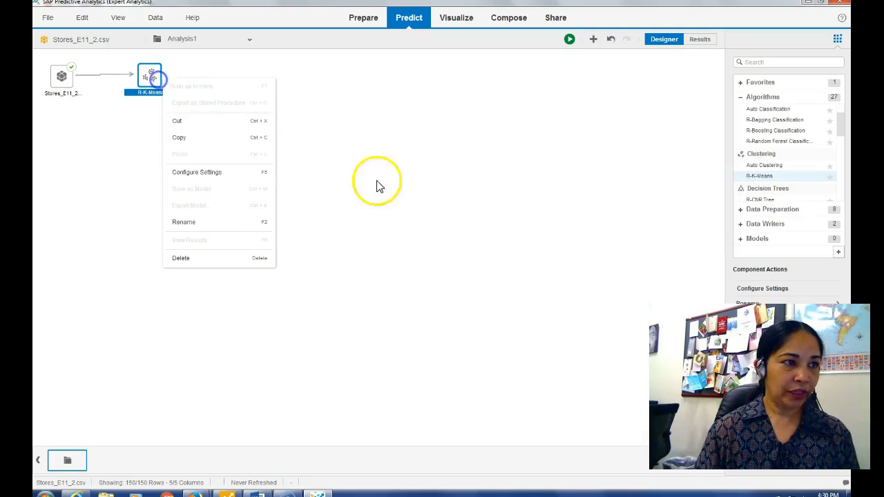
pyautogui.click(195, 174)
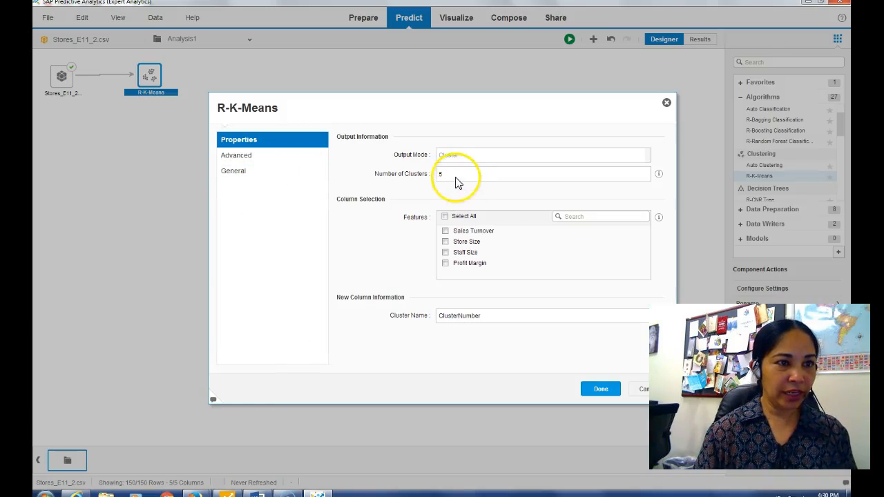
pyautogui.click(438, 174)
pyautogui.write('3')
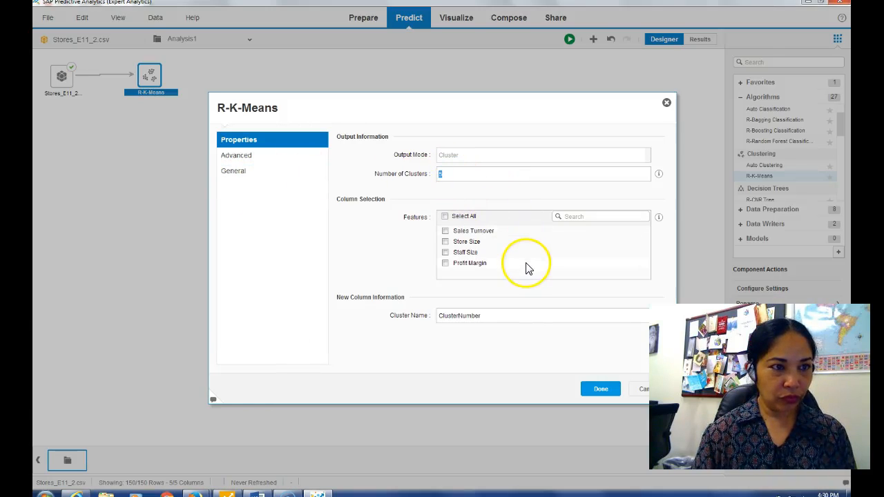
pyautogui.click(445, 218)
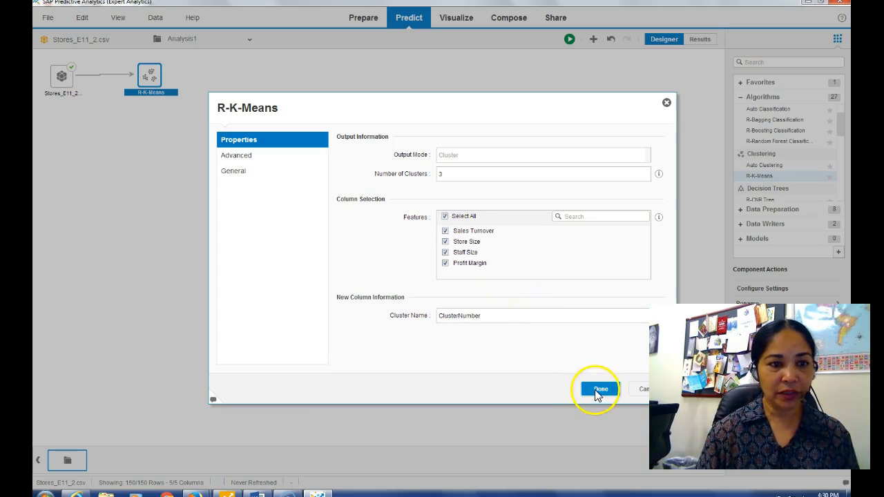
pyautogui.click(599, 390)
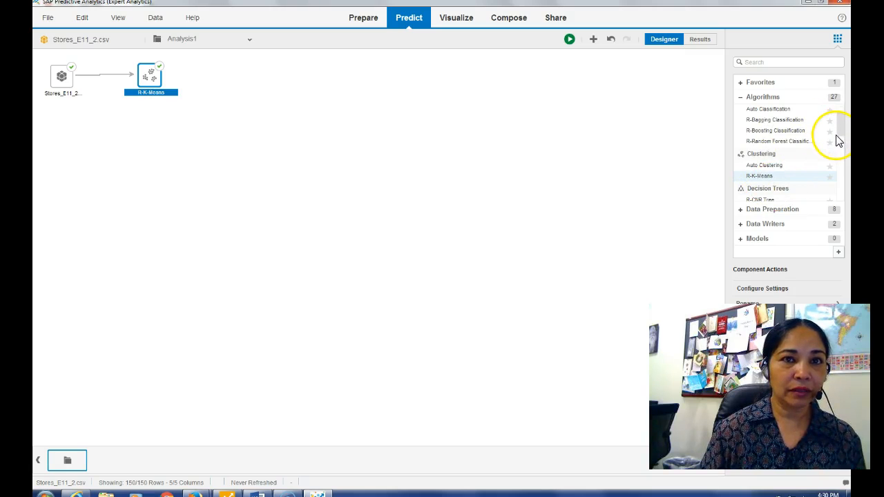
# Step: Add a CSV Writer component after R-K-Means in the analysis chain
pyautogui.moveTo(841, 136); pyautogui.dragTo(838, 114)
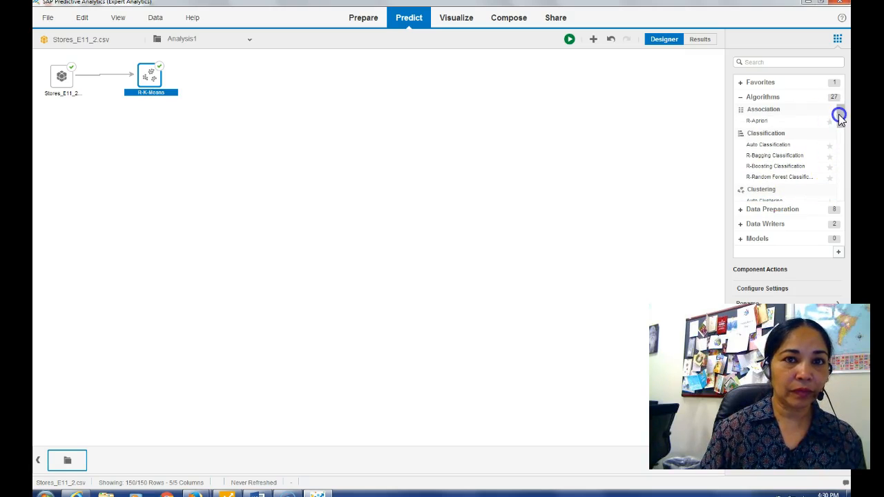
pyautogui.click(741, 224)
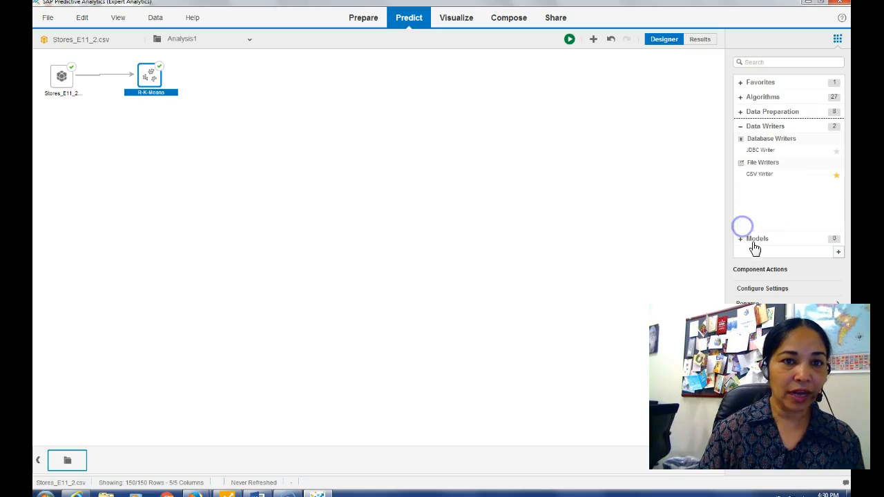
pyautogui.doubleClick(760, 174)
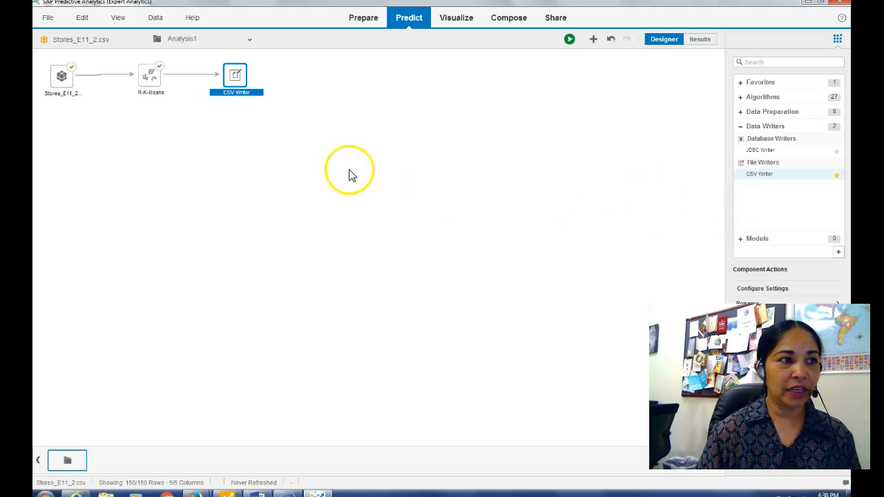
# Step: Configure the CSV Writer to output to the file SAPA8KB in the misy 5390 course development folder
pyautogui.rightClick(245, 84)
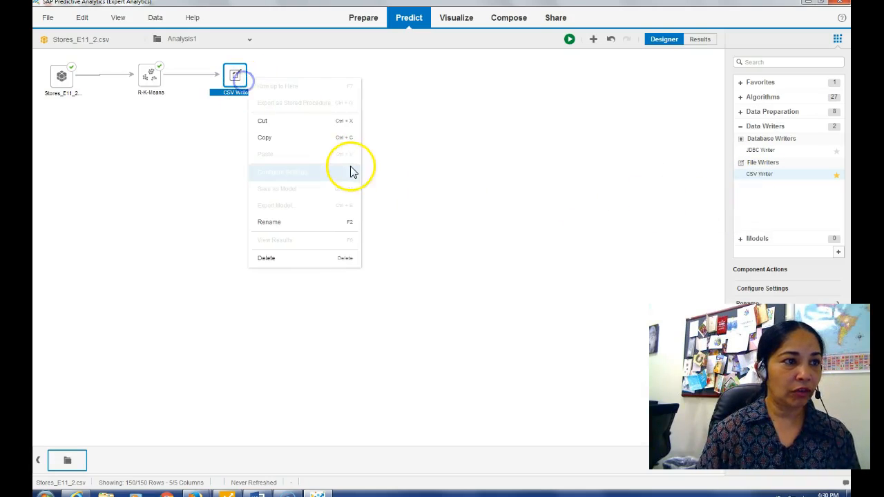
pyautogui.click(311, 172)
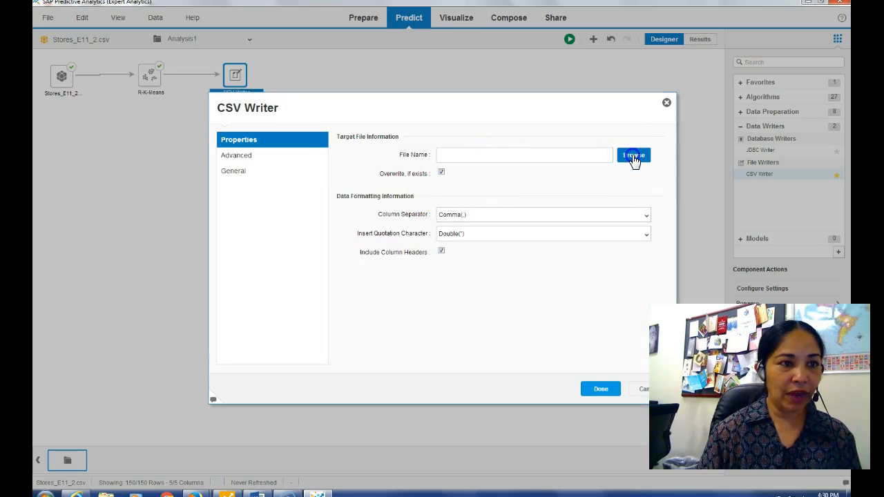
pyautogui.click(634, 156)
pyautogui.click(147, 210)
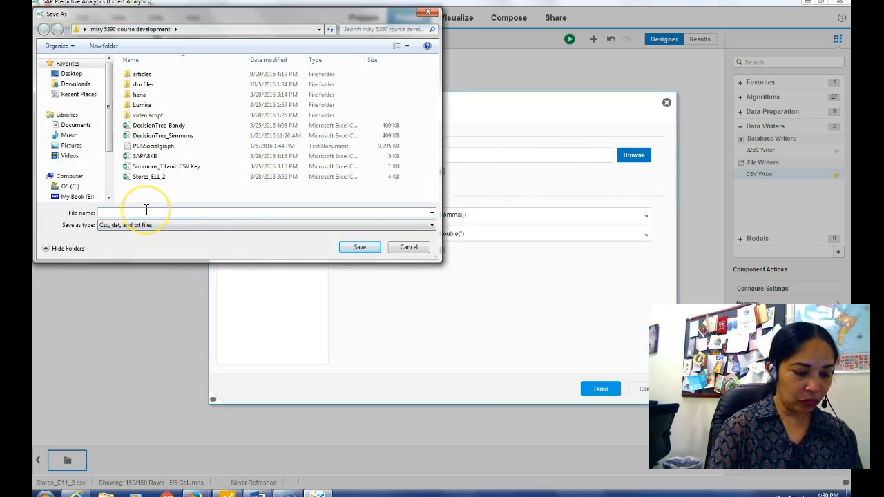
pyautogui.write('SAPA*')
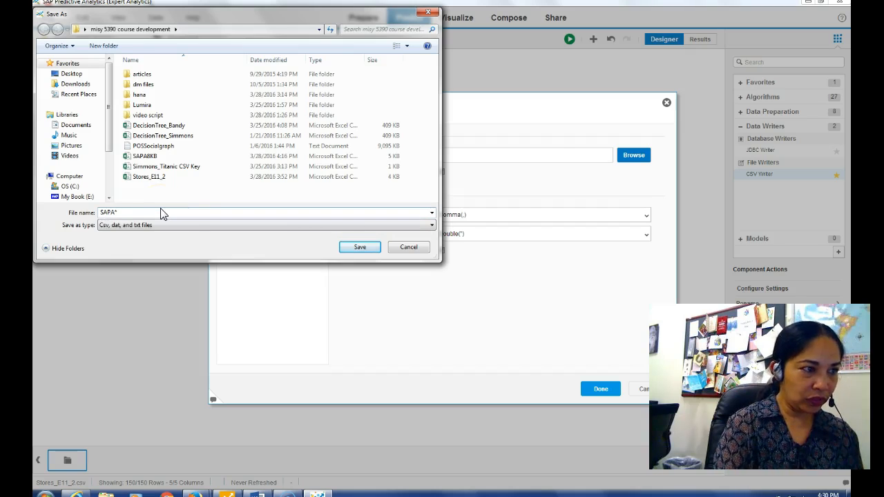
pyautogui.click(582, 164)
pyautogui.write('8KB')
pyautogui.click(361, 249)
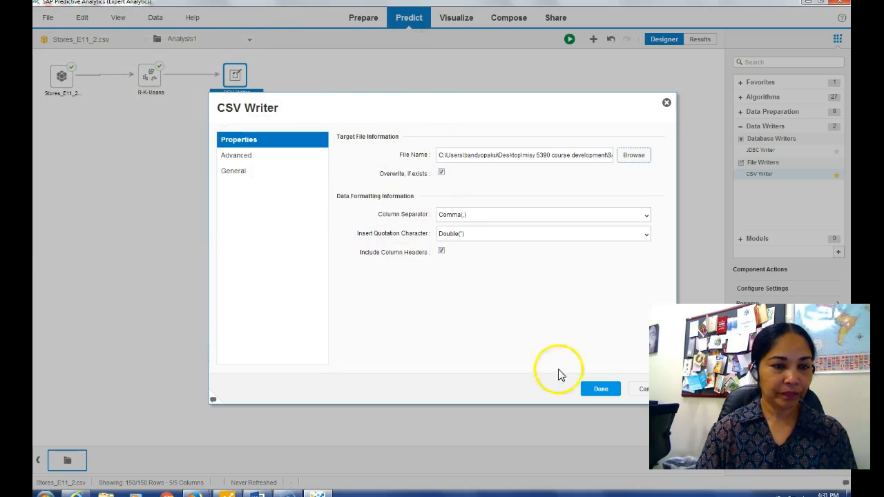
pyautogui.click(592, 391)
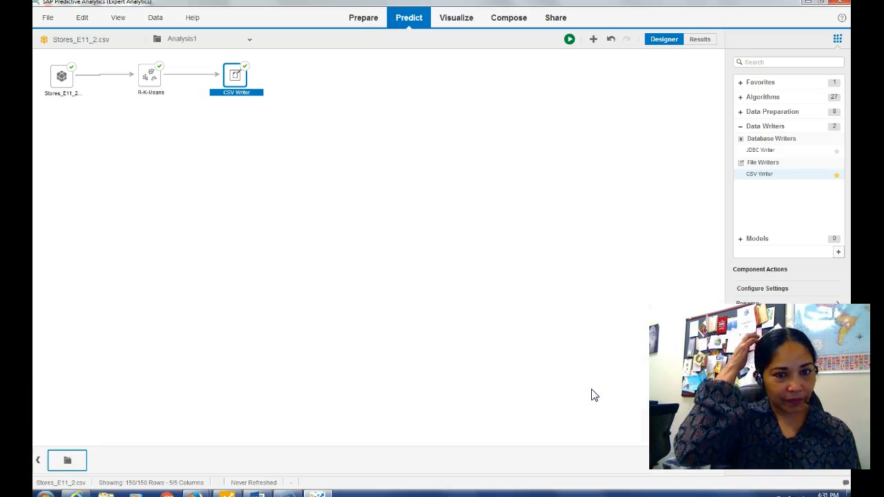
# Step: Run the analysis chain and switch to the Results view
pyautogui.click(571, 40)
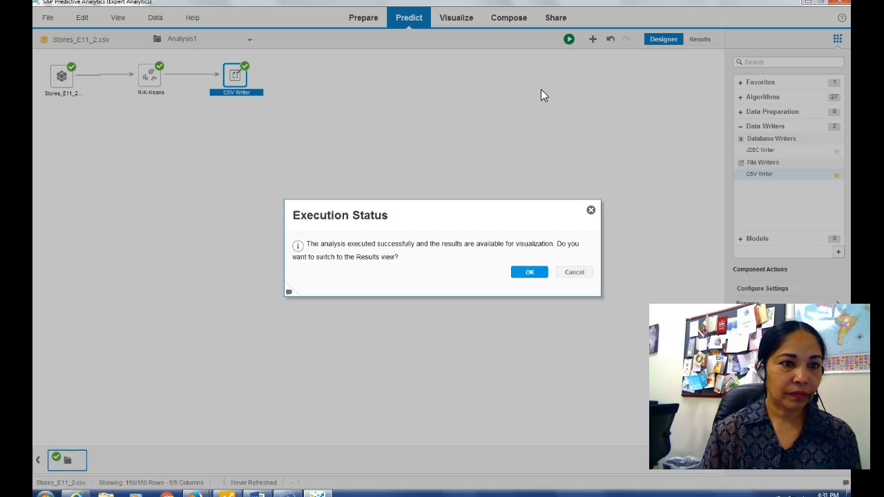
pyautogui.click(525, 273)
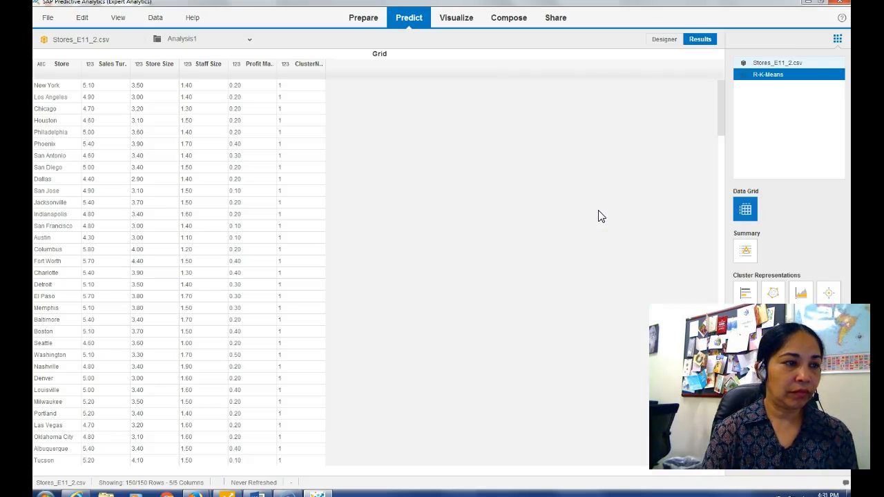
# Step: Widen the ClusterNumber column in the results grid to show its full name
pyautogui.moveTo(325, 67); pyautogui.dragTo(411, 84)
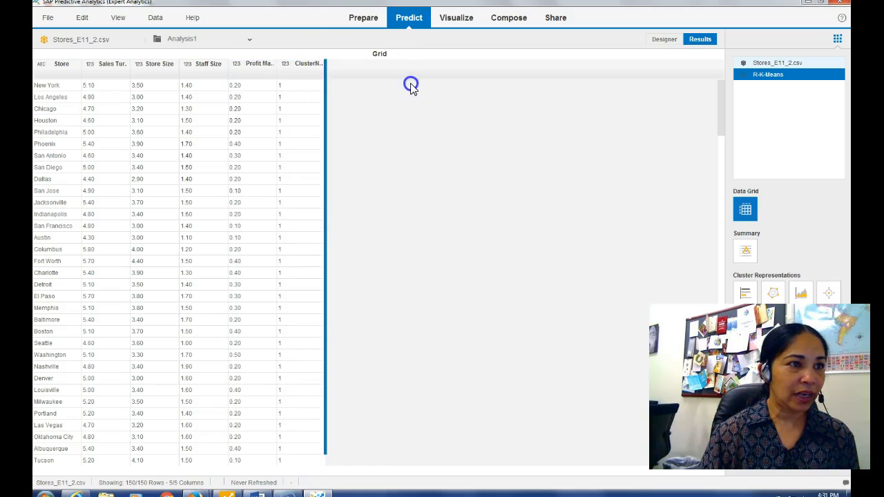
pyautogui.click(326, 69)
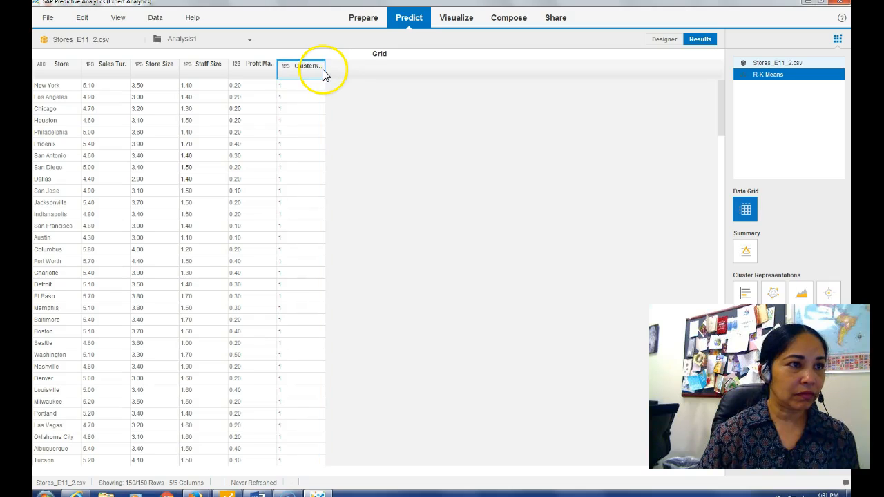
pyautogui.moveTo(325, 69); pyautogui.dragTo(381, 63)
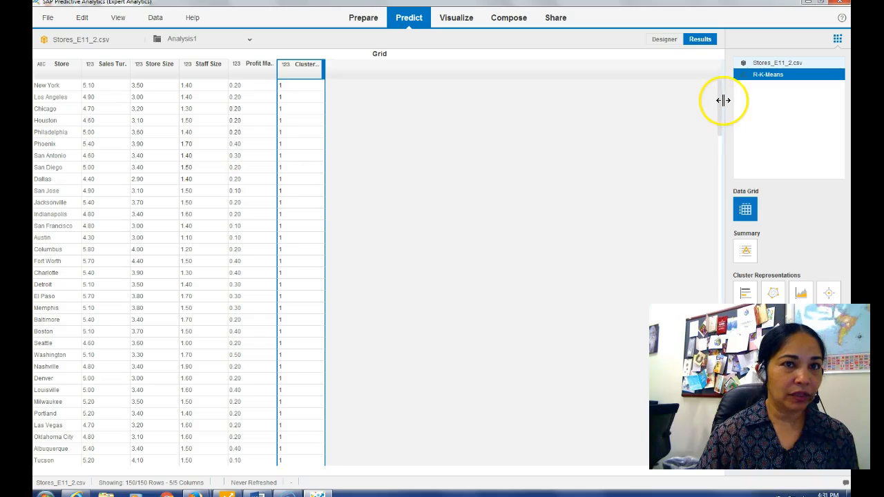
pyautogui.moveTo(722, 121); pyautogui.dragTo(352, 129)
pyautogui.click(350, 127)
pyautogui.moveTo(723, 108); pyautogui.dragTo(718, 82)
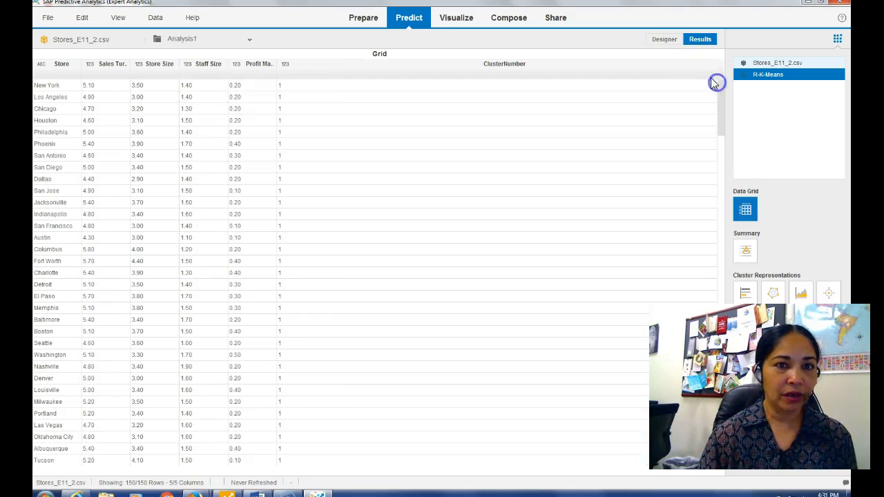
# Step: Read the R-K-Means algorithm summary and check each cluster's size in the Cluster Distribution chart
pyautogui.click(746, 254)
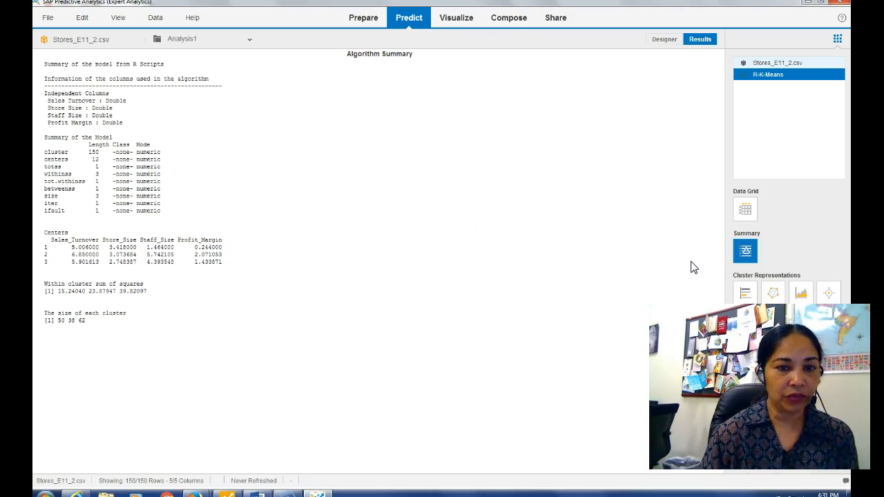
pyautogui.click(753, 296)
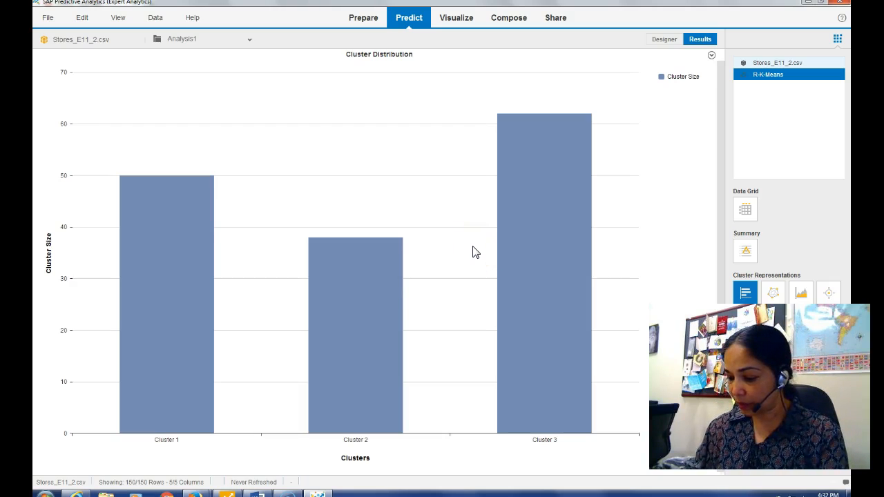
pyautogui.click(427, 230)
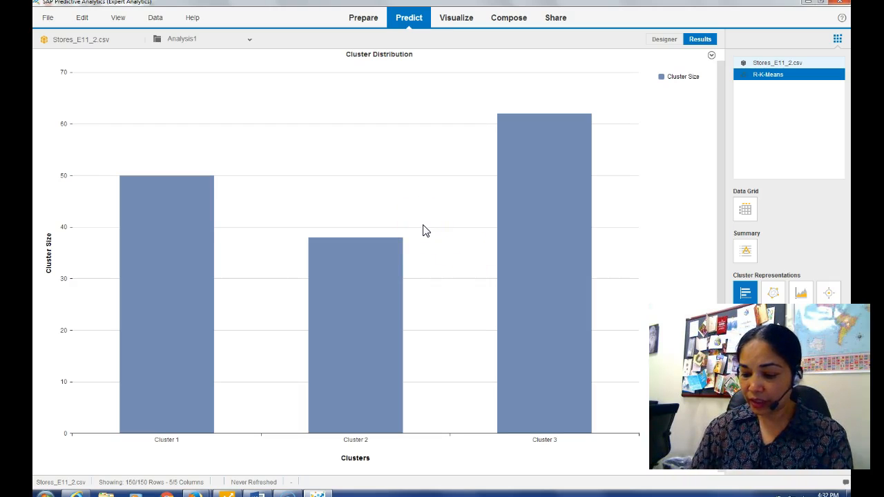
pyautogui.click(124, 330)
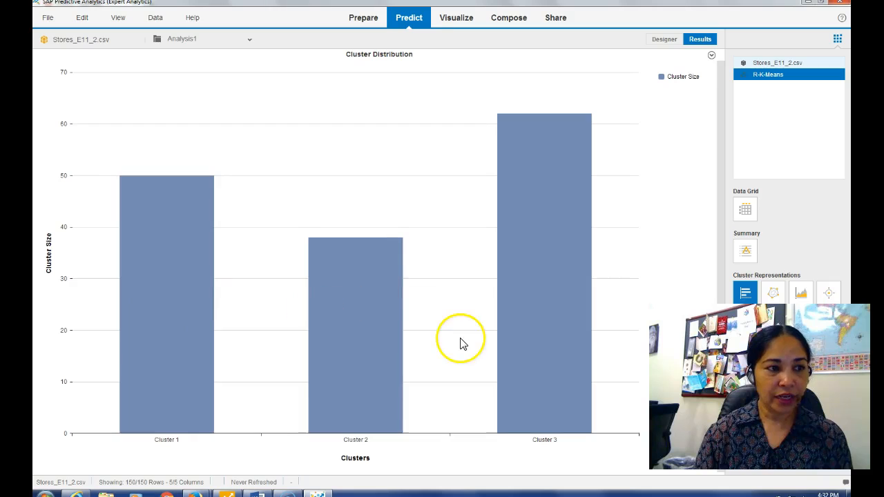
pyautogui.moveTo(365, 331)
pyautogui.moveTo(529, 257)
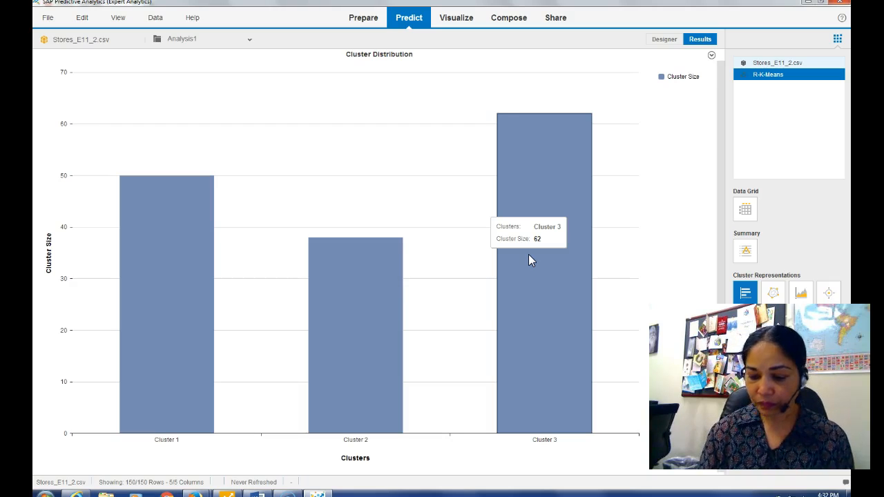
pyautogui.moveTo(161, 346)
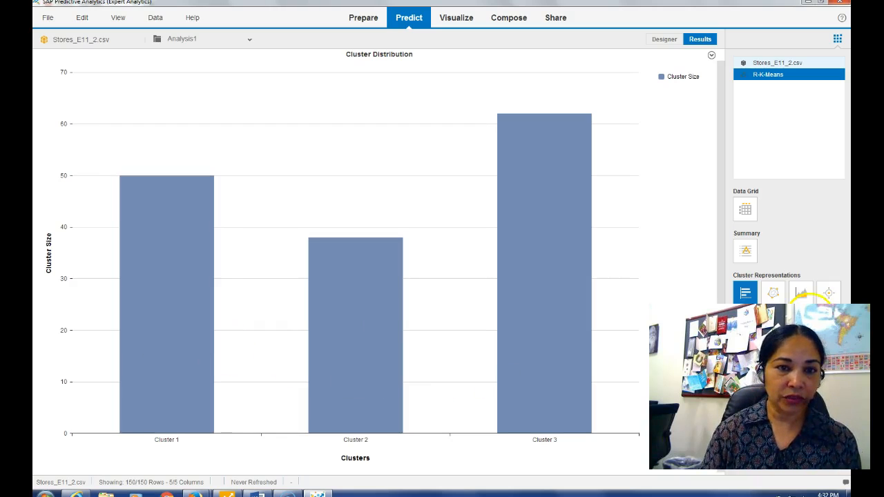
# Step: Examine the Cluster Density and Distance chart and the Sales Turnover Feature Distribution for clusters 1, 2 and 3
pyautogui.click(773, 293)
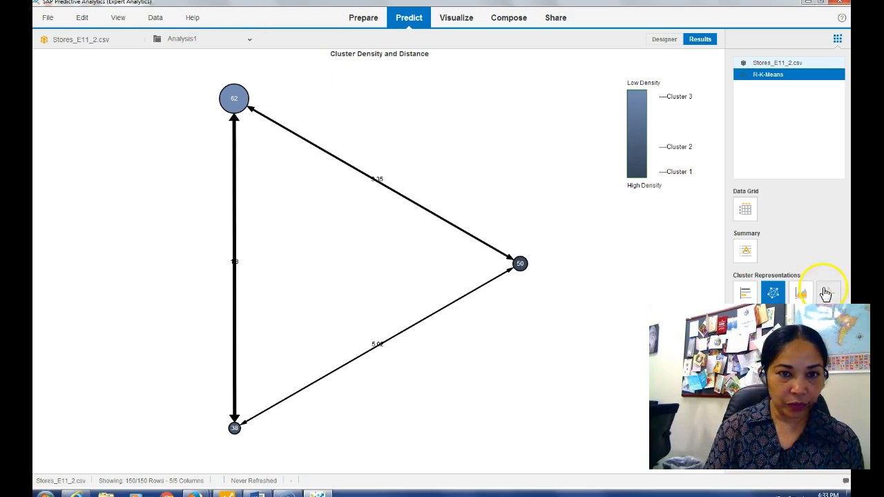
pyautogui.click(801, 296)
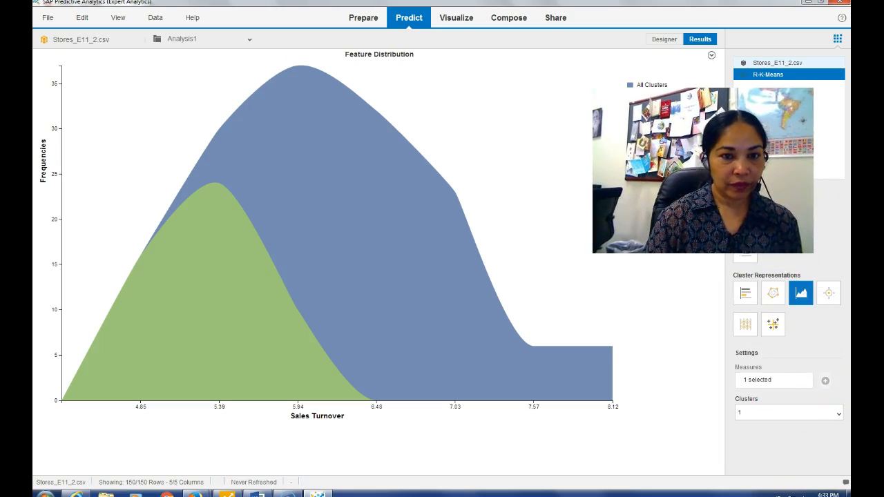
pyautogui.click(841, 418)
pyautogui.click(747, 445)
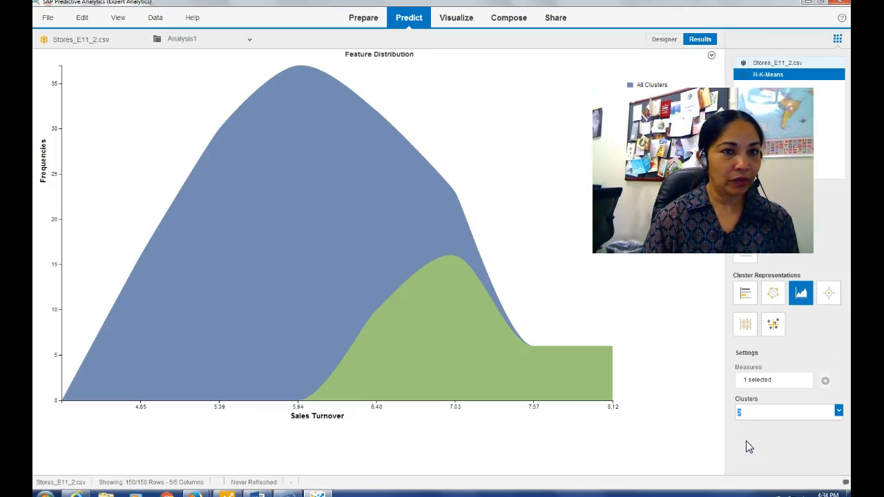
pyautogui.click(838, 412)
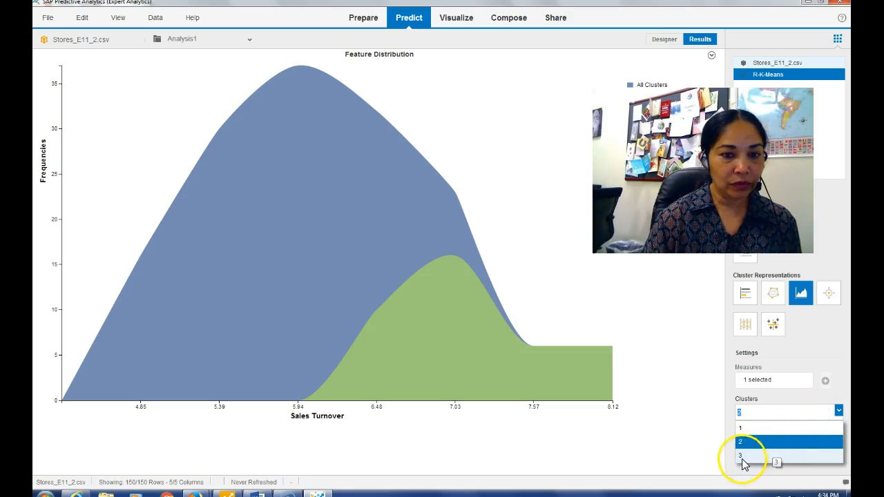
pyautogui.click(742, 457)
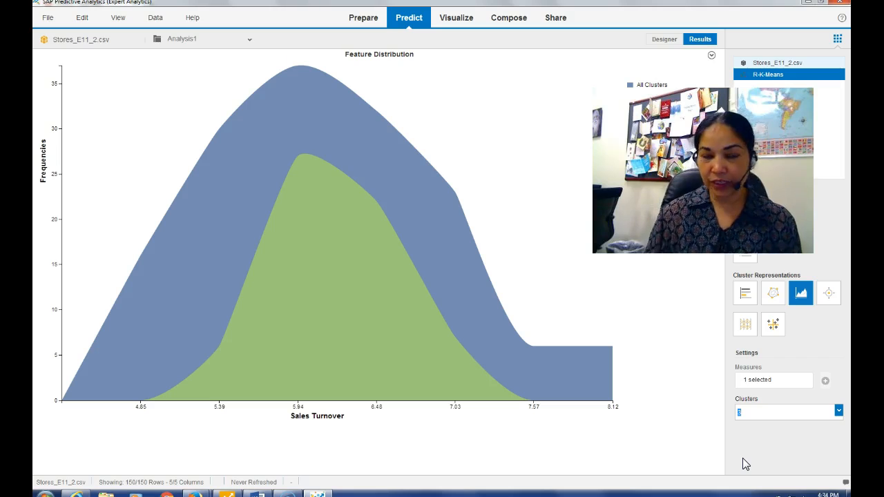
pyautogui.click(746, 459)
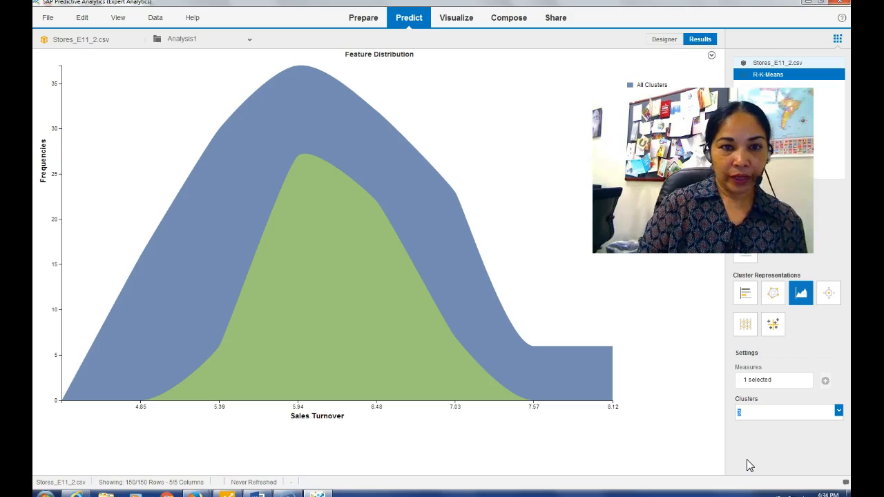
# Step: Examine the Cluster Center Representation for clusters 1, 2 and 3 individually, and show all clusters together again
pyautogui.click(822, 301)
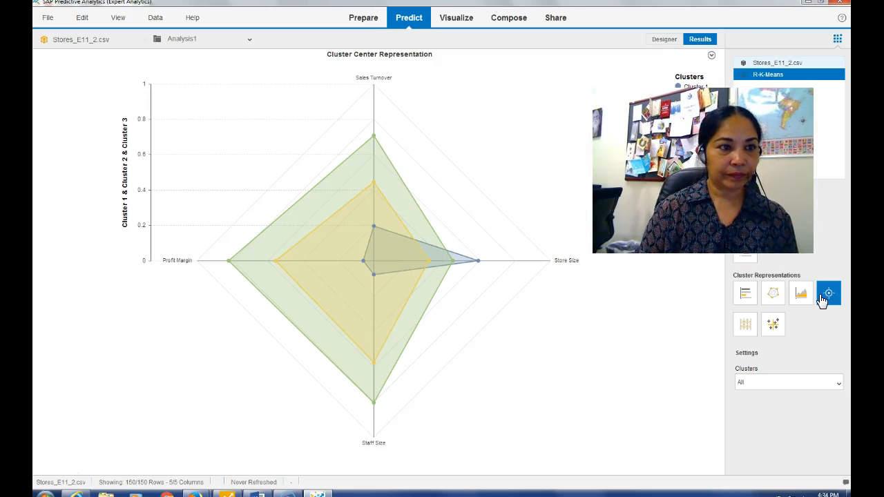
pyautogui.click(839, 387)
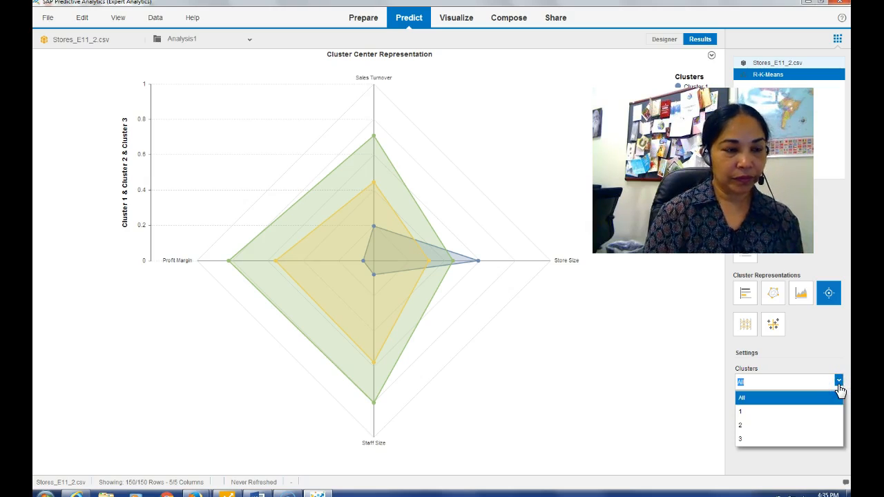
pyautogui.click(760, 412)
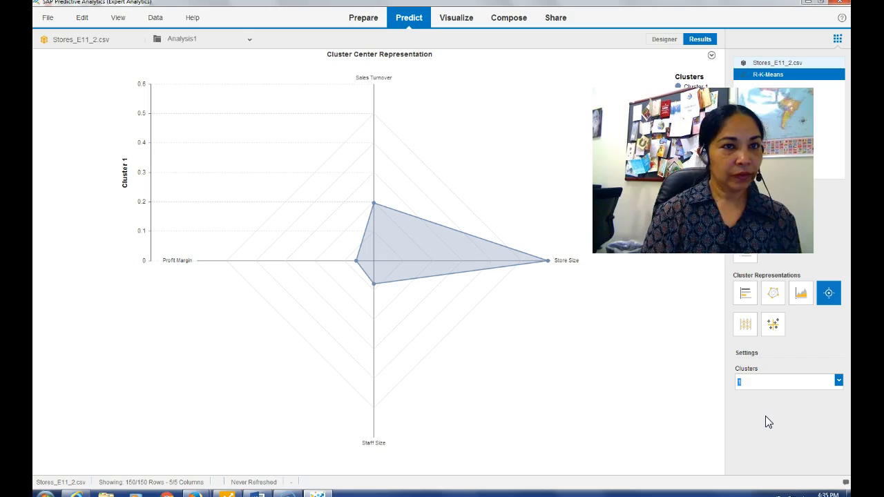
pyautogui.click(839, 381)
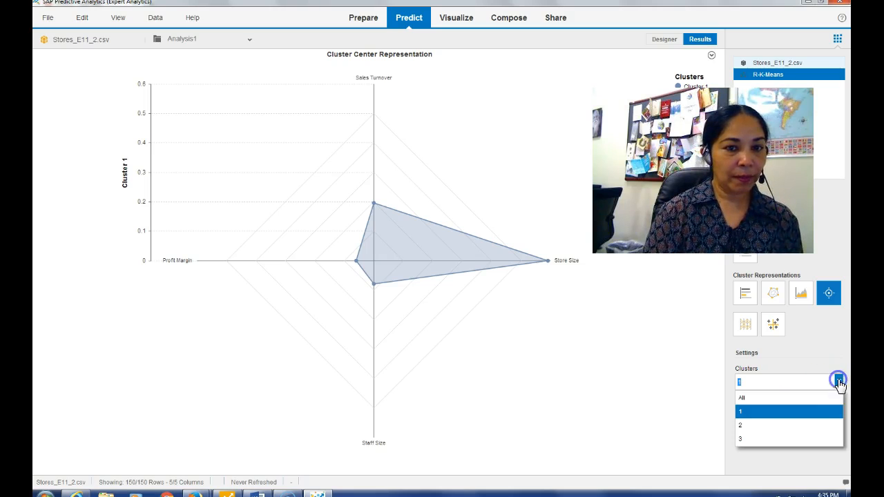
pyautogui.click(782, 426)
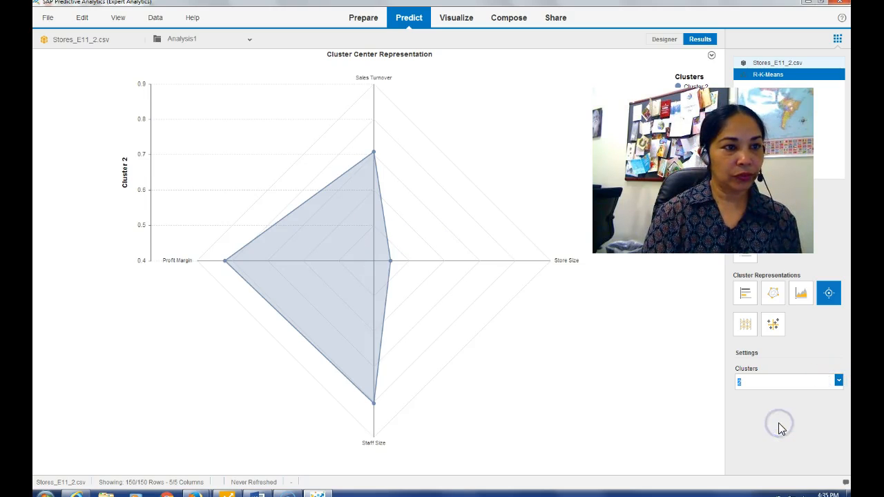
pyautogui.click(839, 382)
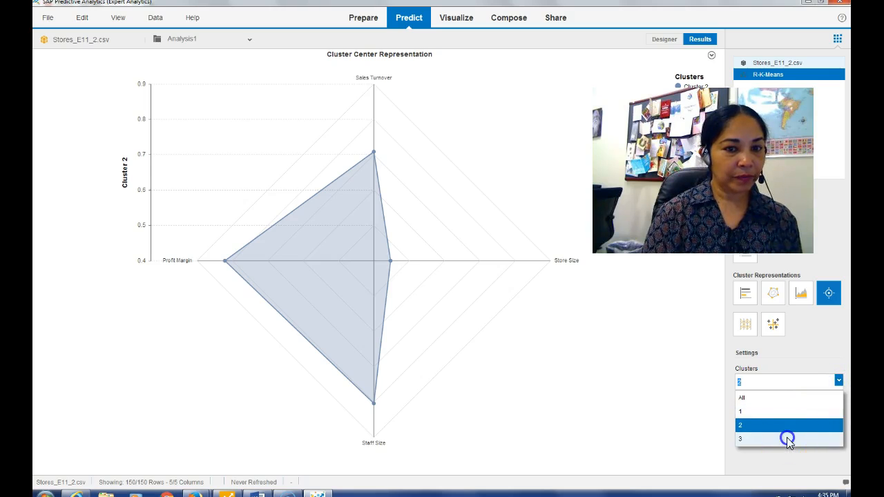
pyautogui.click(790, 439)
pyautogui.click(839, 381)
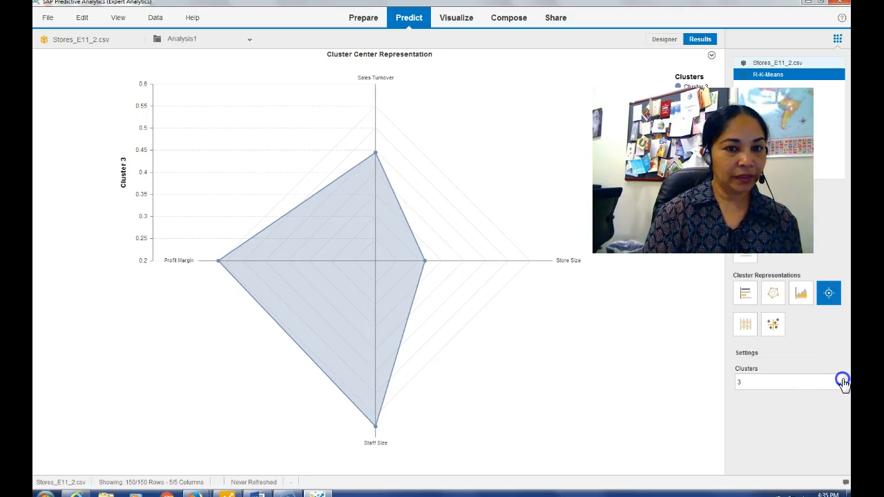
pyautogui.click(792, 398)
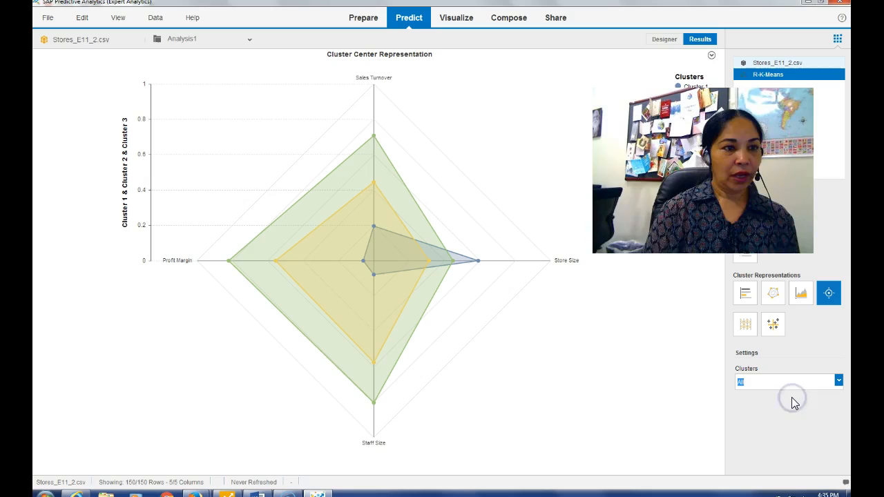
# Step: View the clusters in the Parallel Coordinate Chart and the Scatter Matrix Chart
pyautogui.click(745, 334)
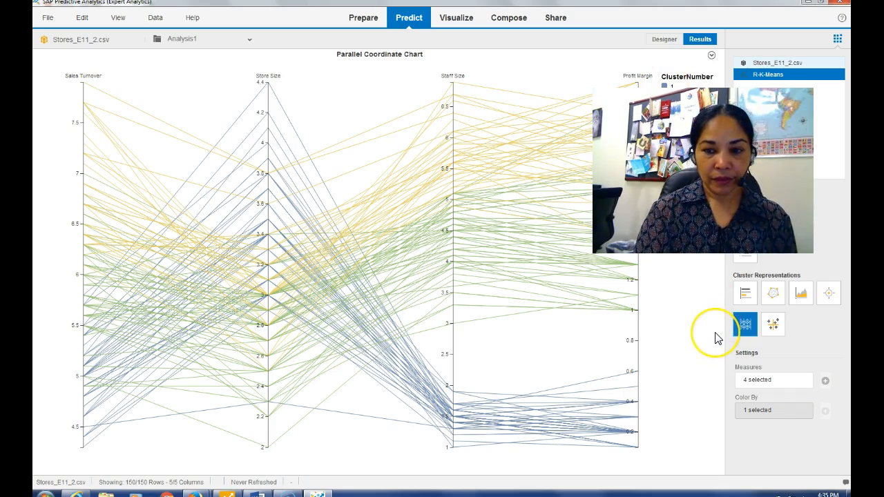
pyautogui.click(773, 330)
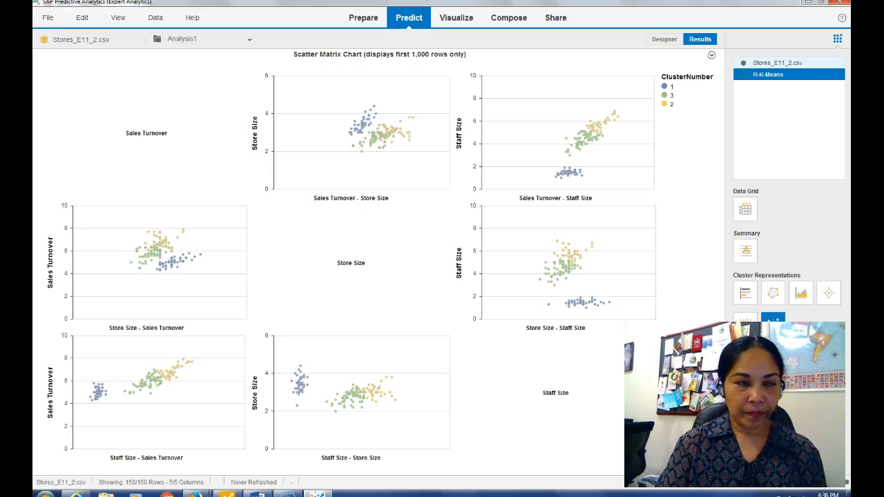
# Step: Save the document locally under the name sapa8kb
pyautogui.click(43, 17)
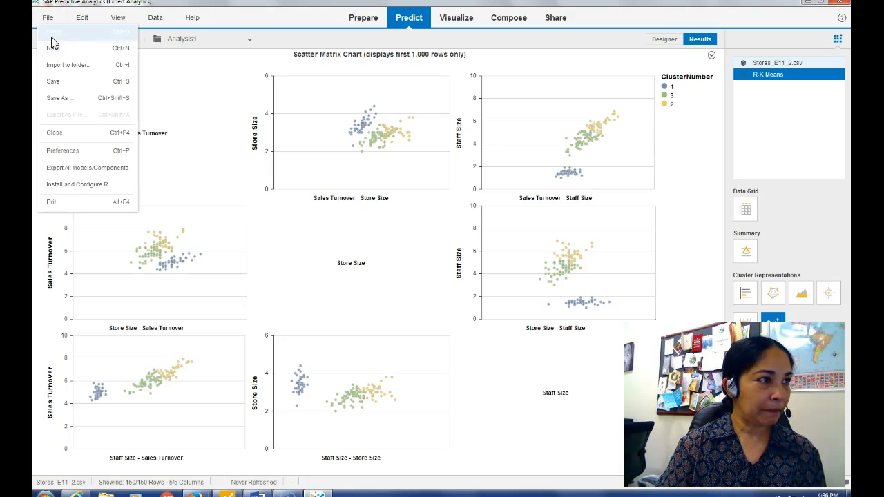
pyautogui.click(54, 33)
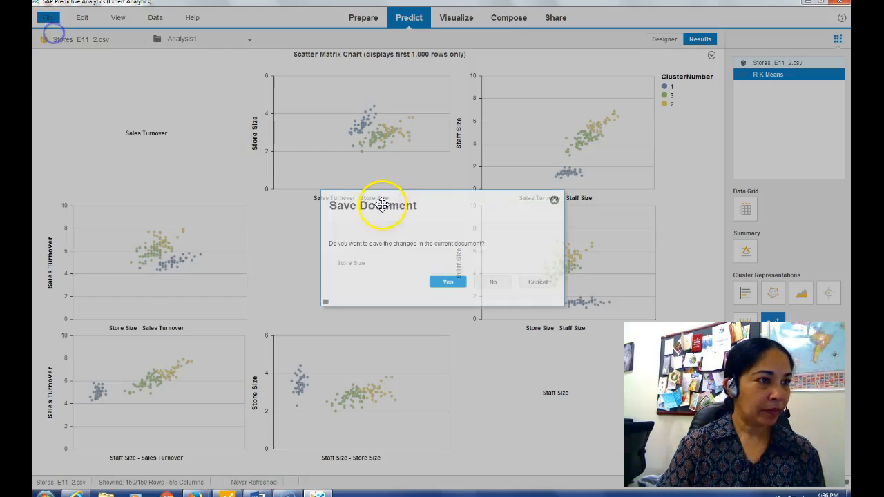
pyautogui.click(449, 282)
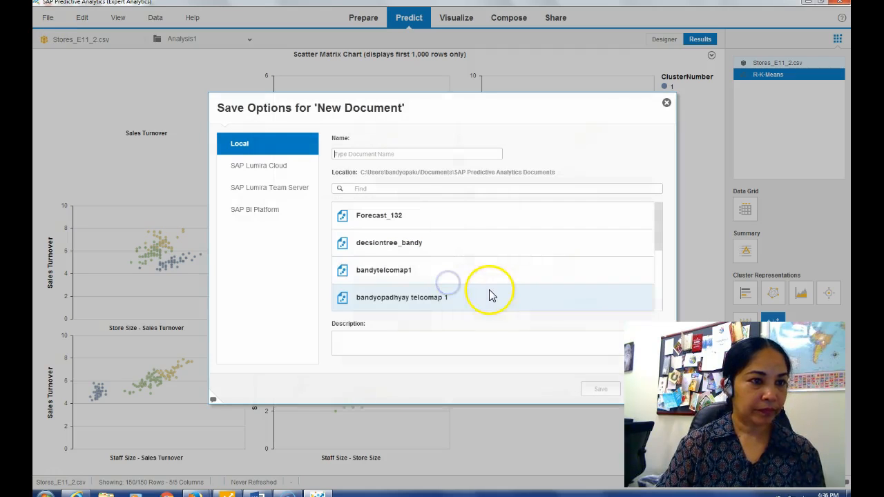
pyautogui.click(371, 159)
pyautogui.write('sap')
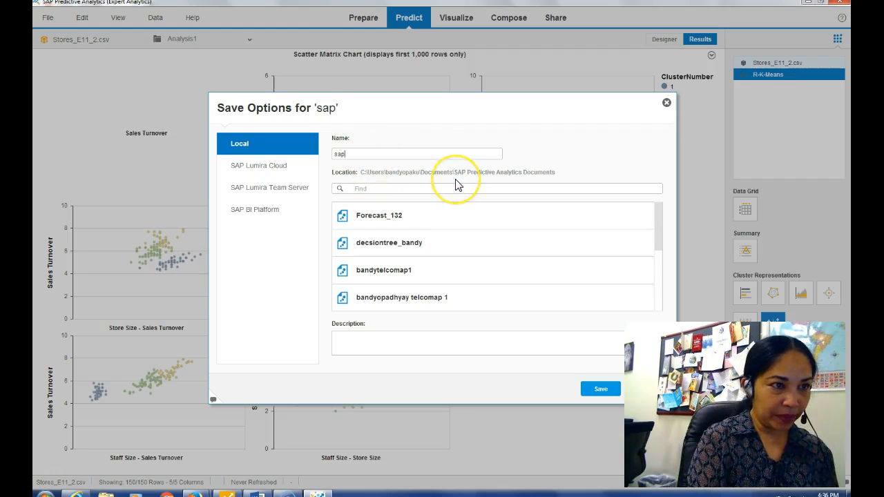
pyautogui.write('a8kb')
pyautogui.click(596, 390)
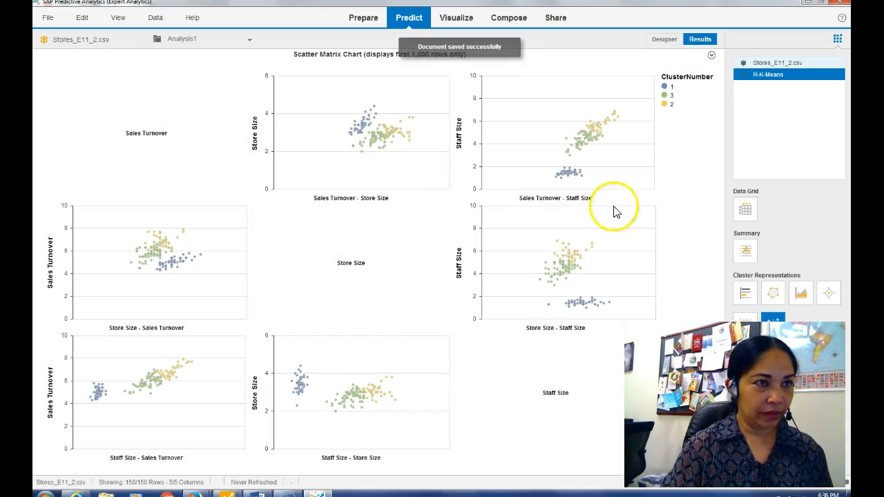
# Step: Reopen the saved document sapa8kb from the document list
pyautogui.click(45, 19)
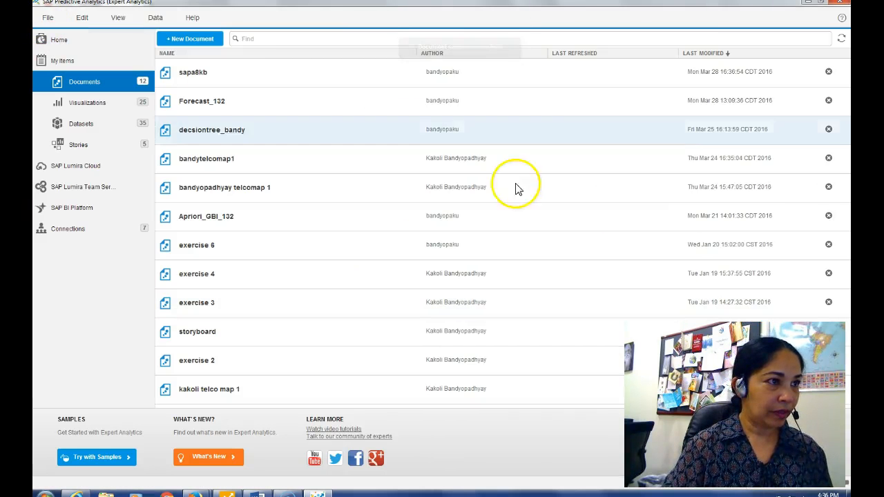
pyautogui.doubleClick(191, 76)
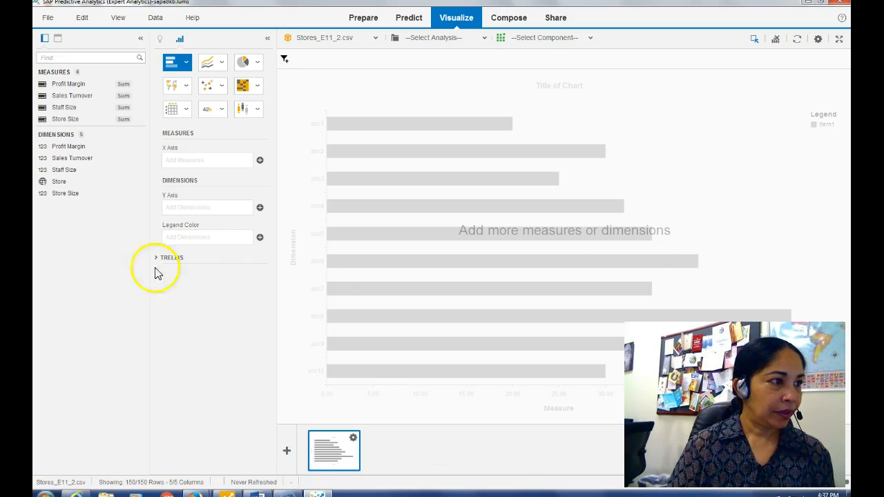
pyautogui.click(46, 22)
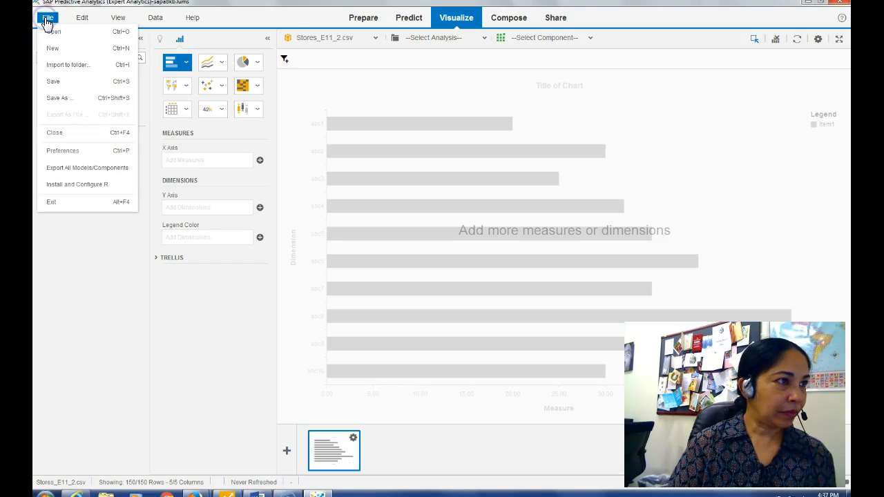
pyautogui.click(83, 315)
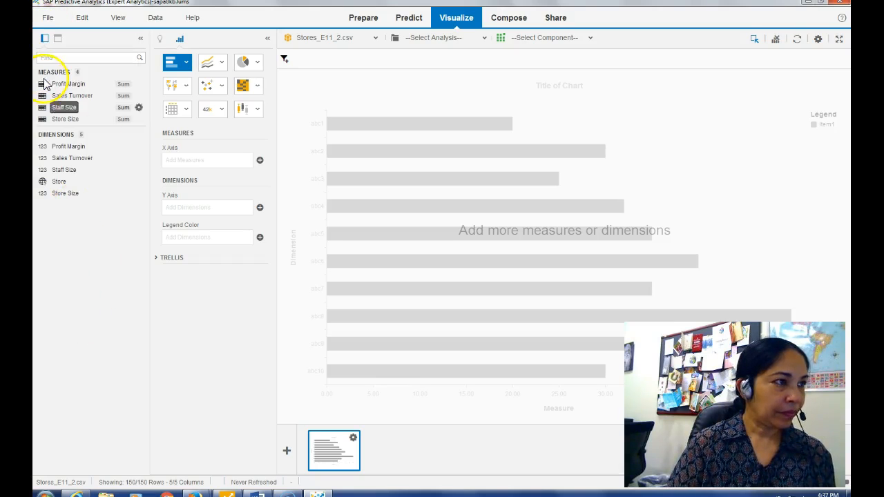
pyautogui.click(49, 20)
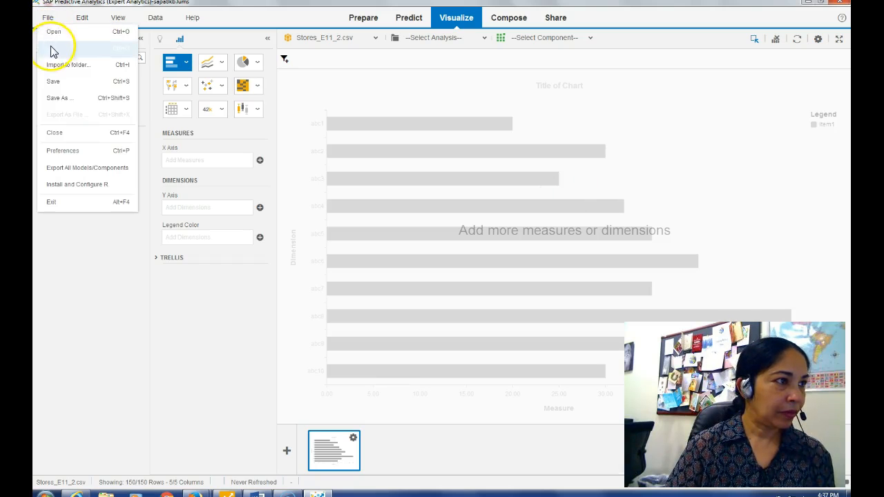
pyautogui.click(62, 35)
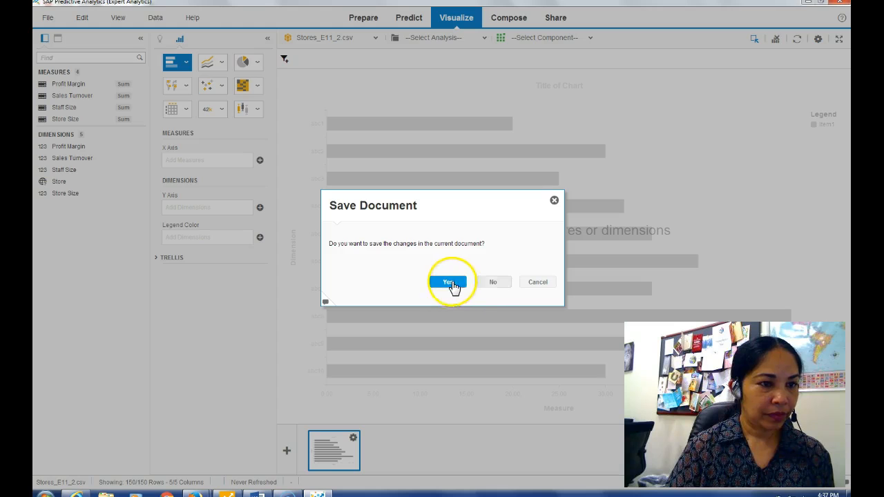
pyautogui.click(534, 282)
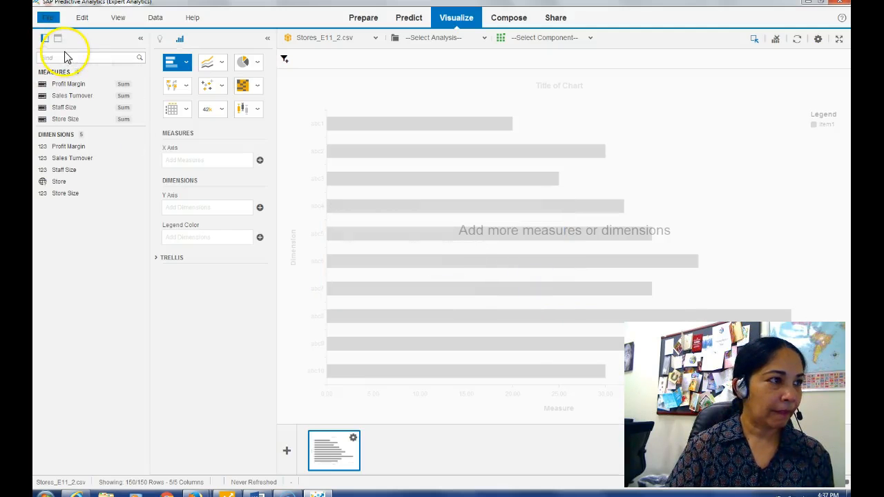
# Step: View the Analysis1 workflow in Predict, the chart area in Visualize, and the Stores_E11_2.csv dataset in Prepare
pyautogui.click(408, 21)
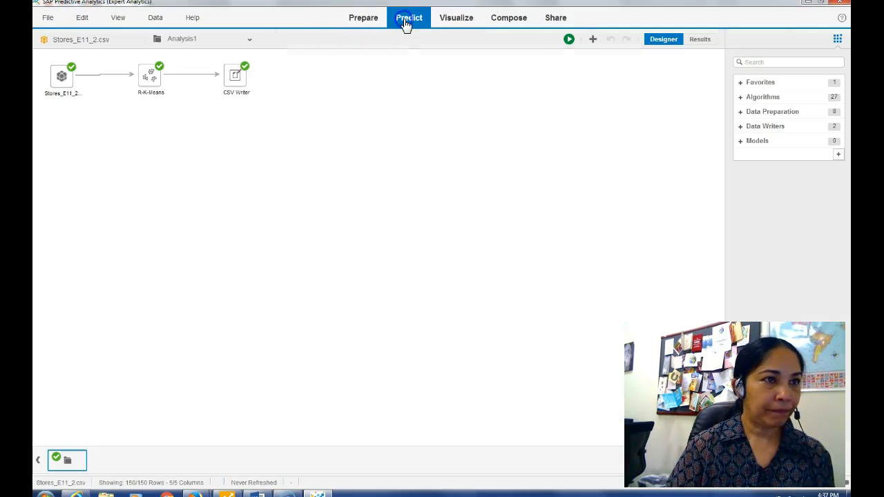
pyautogui.click(454, 20)
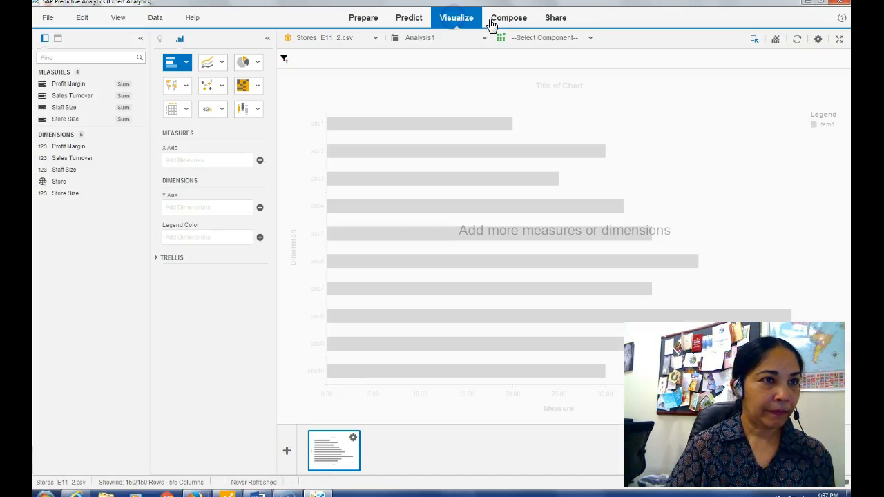
pyautogui.click(358, 22)
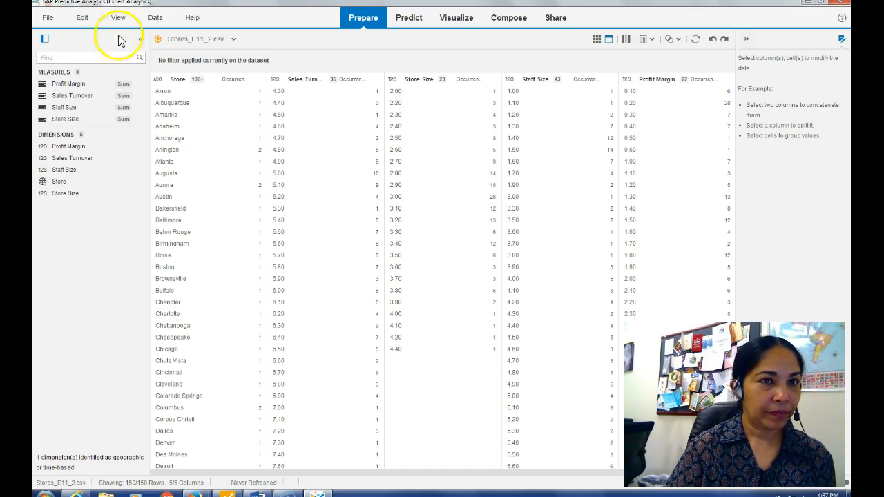
# Step: Save the changes to the current document, reopen sapa8kb from the document list, and show its dataset in Prepare
pyautogui.click(48, 19)
pyautogui.click(50, 48)
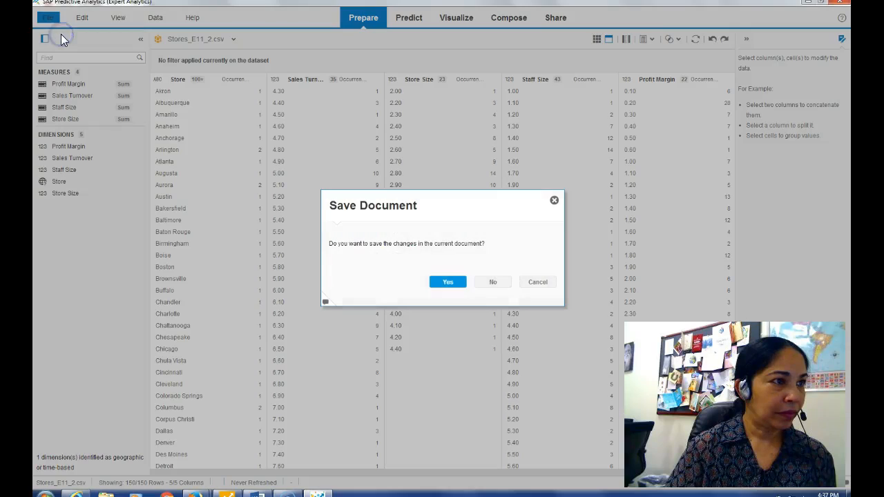
pyautogui.click(449, 284)
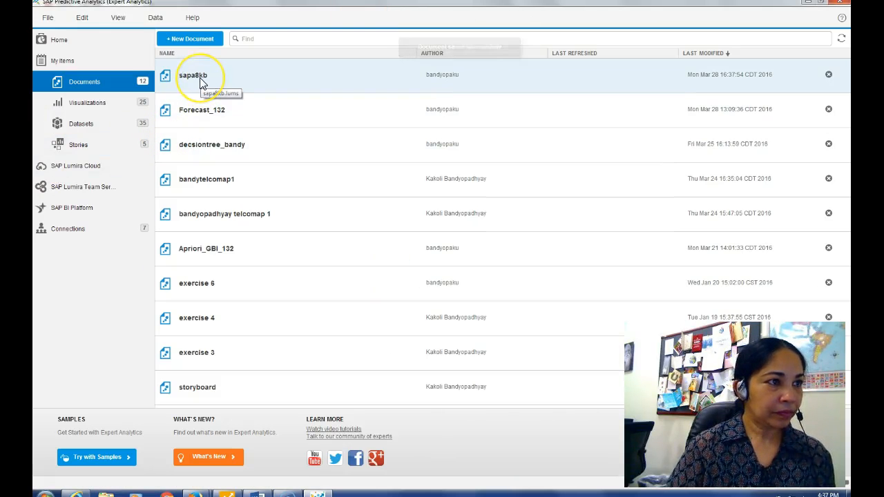
pyautogui.doubleClick(200, 82)
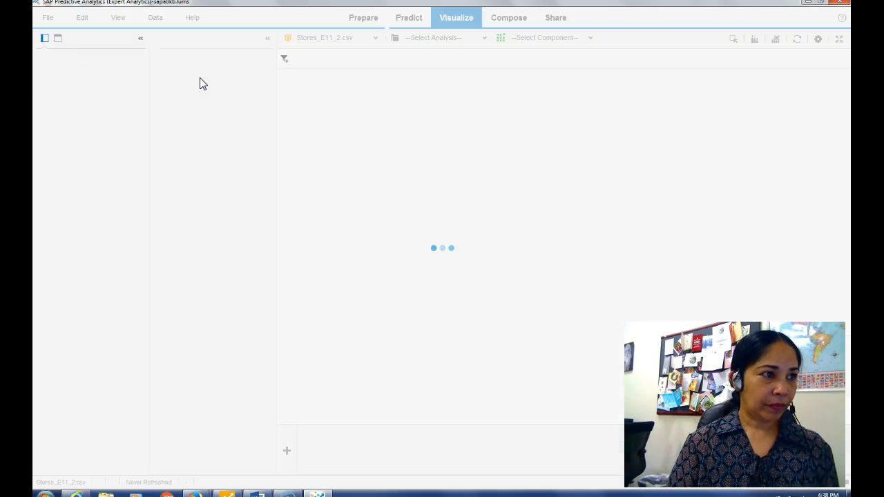
pyautogui.click(360, 25)
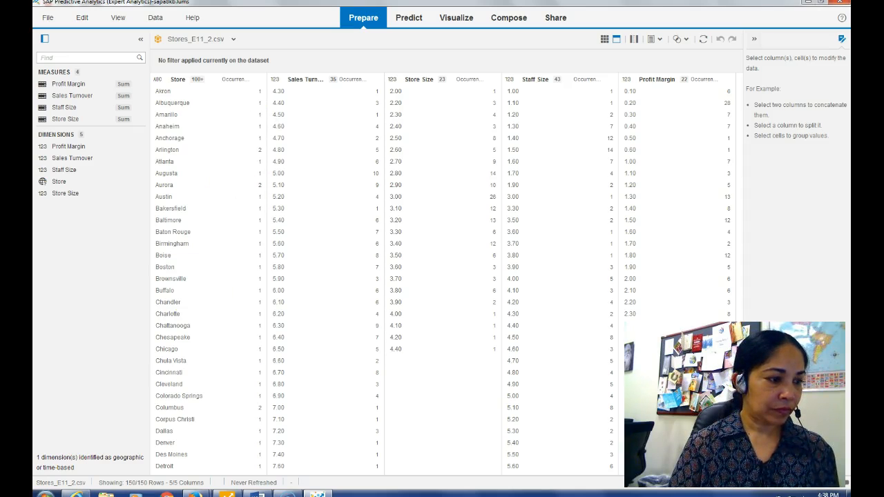
# Step: Browse to the desktop folder in the file explorer and open the clustering results file SAPA8KB.csv in Excel
pyautogui.click(106, 494)
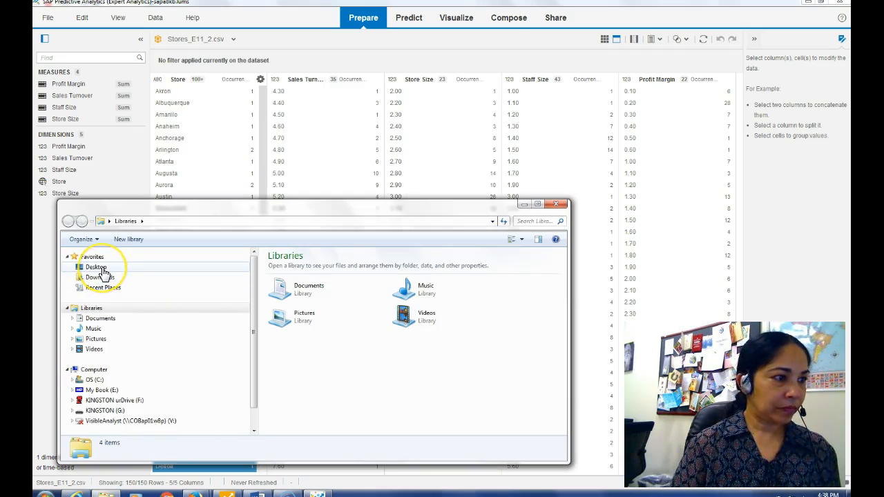
pyautogui.click(100, 269)
pyautogui.moveTo(562, 270); pyautogui.dragTo(566, 364)
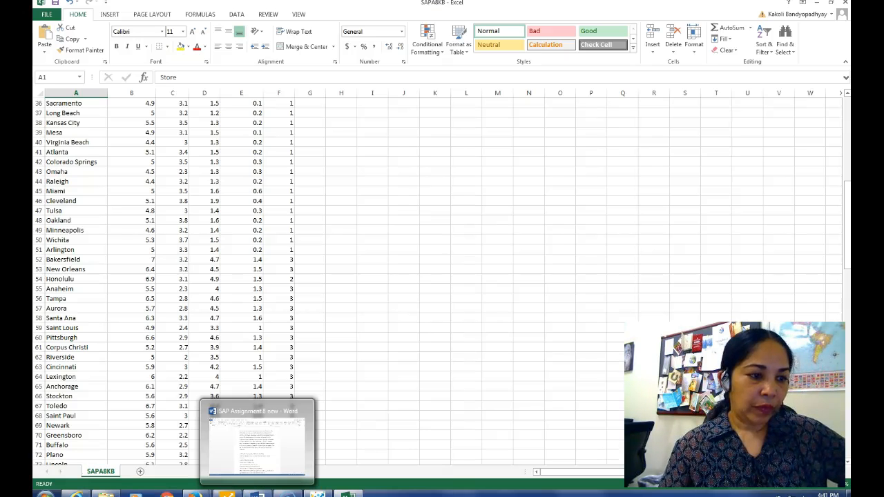
# Step: Switch to the Word document SAP Assignment 8 new and review it from the segmentation instructions to Figure 3: Cluster Density
pyautogui.click(257, 443)
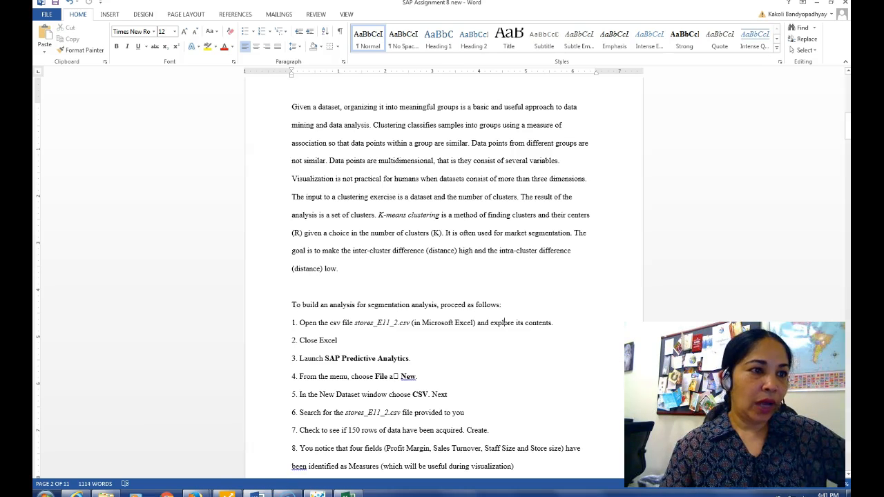
pyautogui.moveTo(849, 129); pyautogui.dragTo(848, 224)
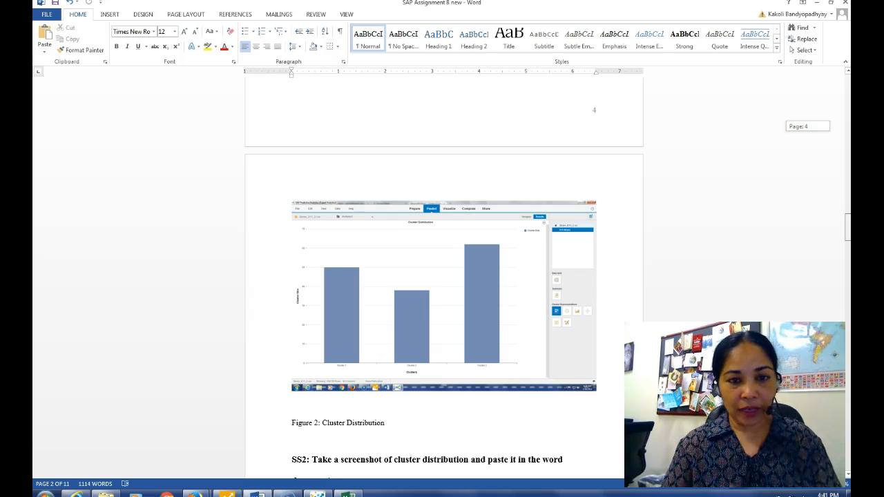
pyautogui.moveTo(848, 228); pyautogui.dragTo(848, 232)
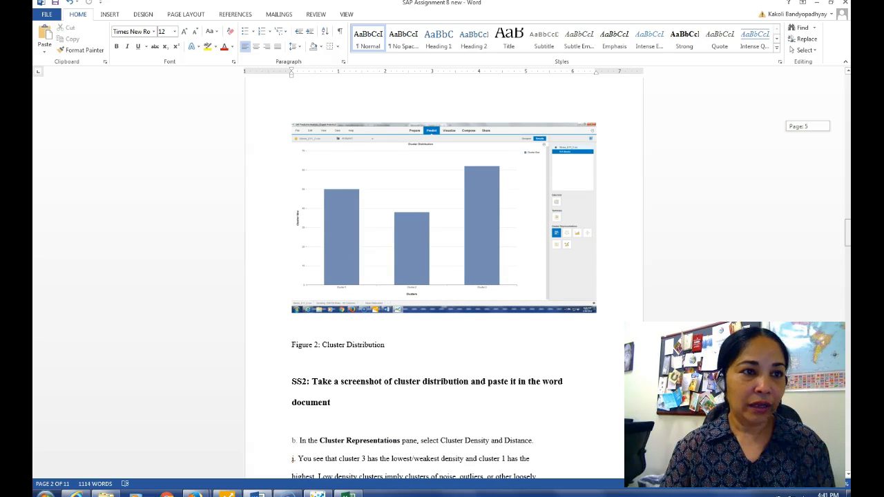
pyautogui.moveTo(849, 232); pyautogui.dragTo(848, 257)
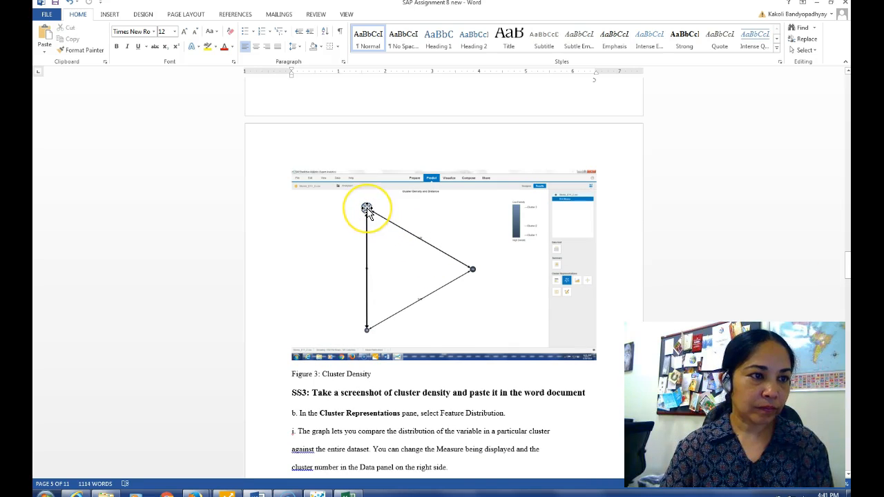
# Step: Enlarge the Word document to 200% to examine the cluster density figure, and close the document
pyautogui.click(347, 14)
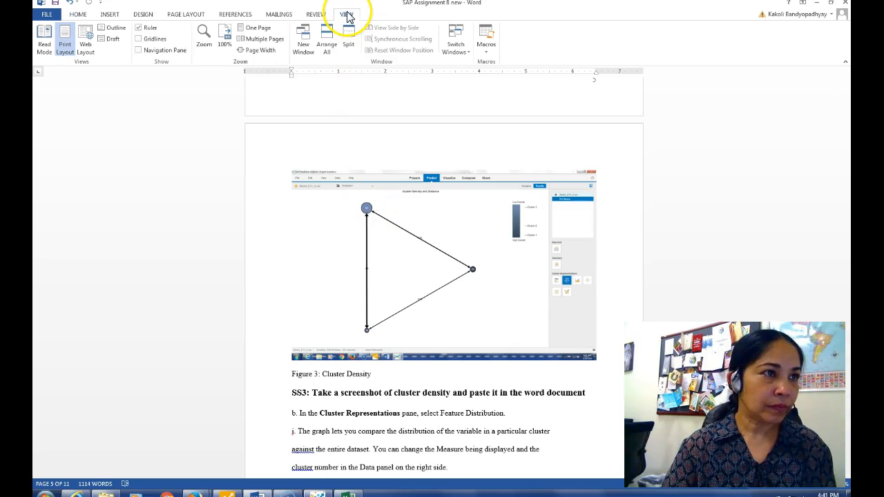
pyautogui.click(201, 47)
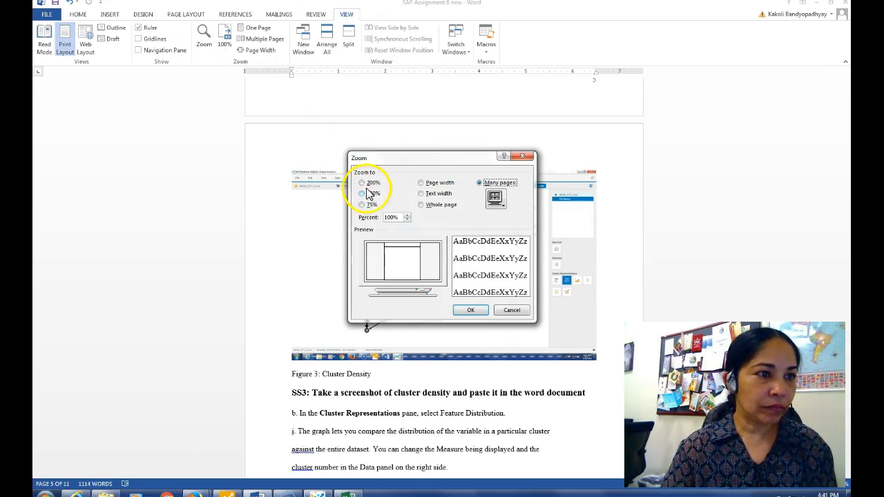
pyautogui.click(362, 183)
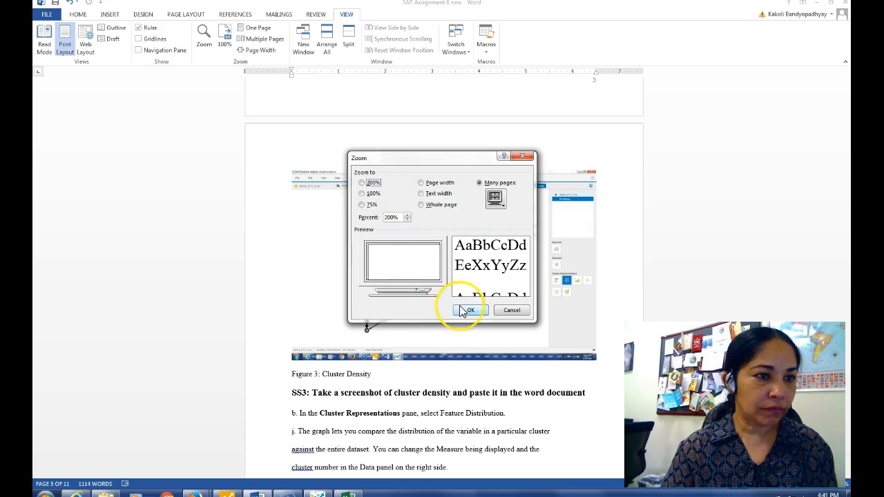
pyautogui.click(463, 310)
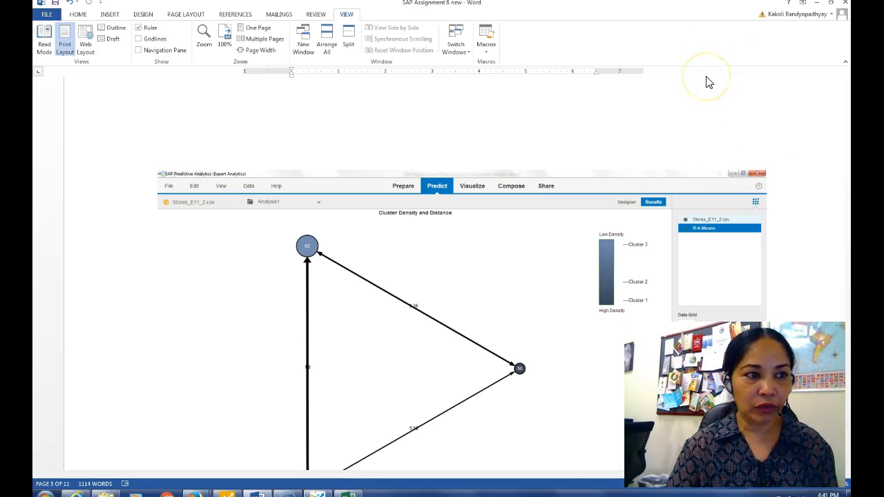
pyautogui.click(846, 4)
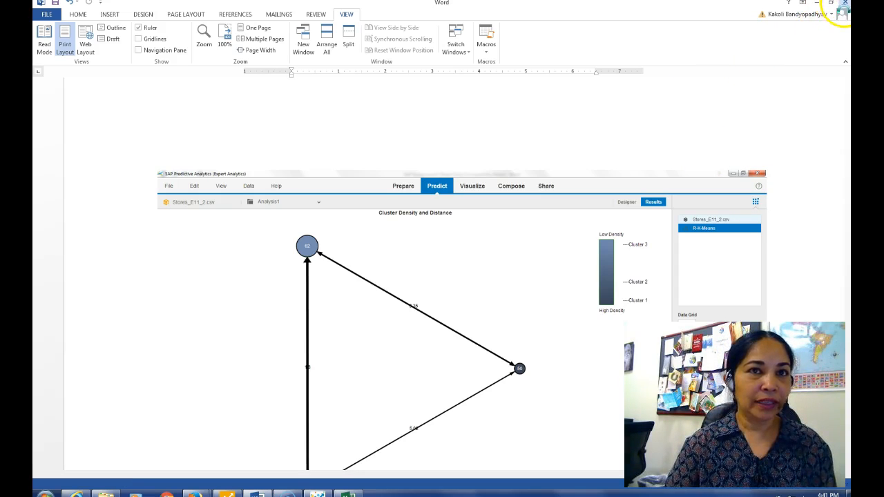
# Step: Keep the SAPA8KB workbook open and examine the cluster numbers assigned to the Honolulu and Tampa stores
pyautogui.click(846, 3)
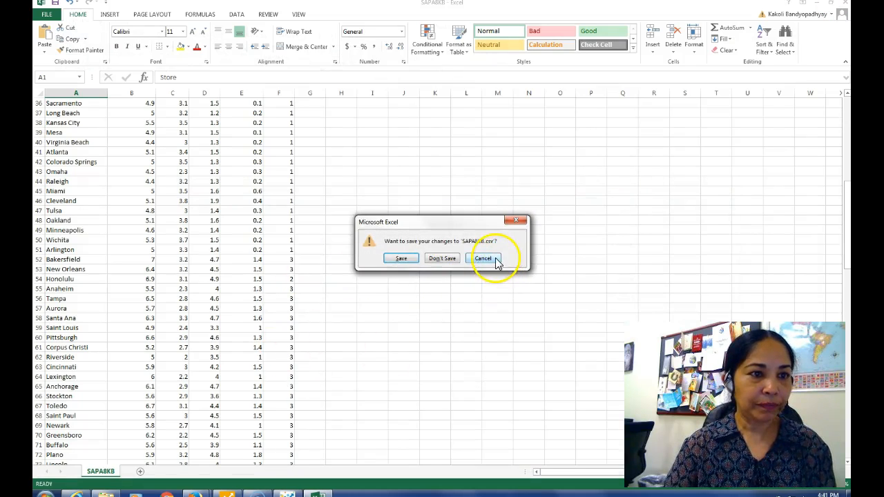
pyautogui.click(486, 258)
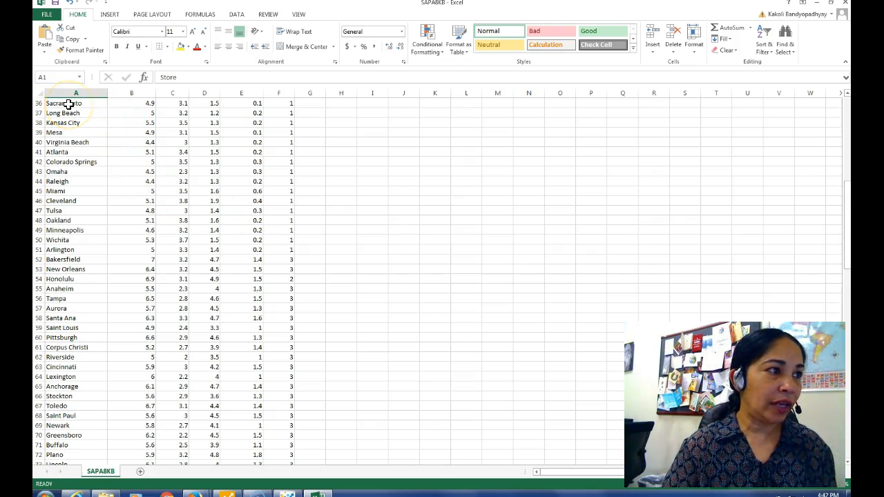
pyautogui.moveTo(849, 189); pyautogui.dragTo(848, 206)
pyautogui.click(289, 221)
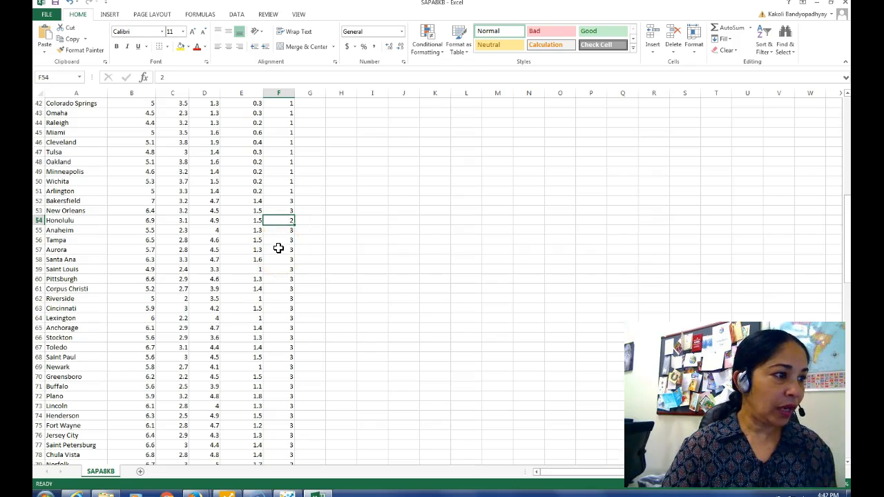
pyautogui.click(280, 239)
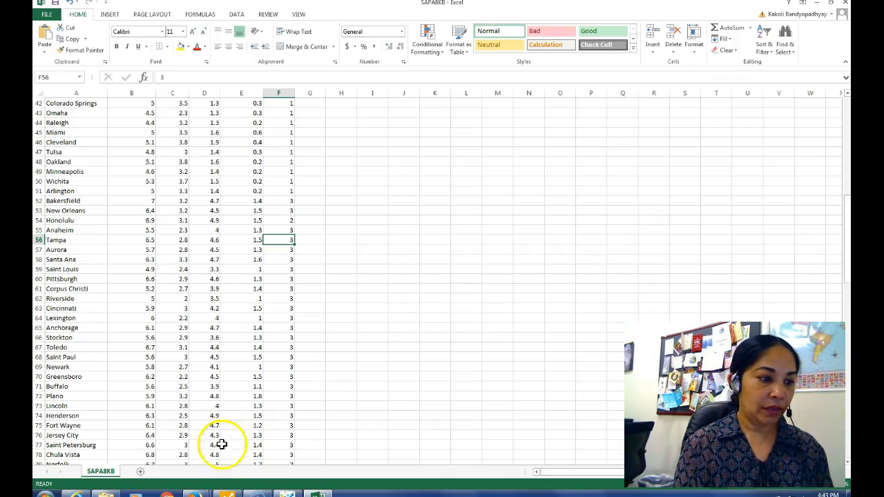
pyautogui.moveTo(257, 492)
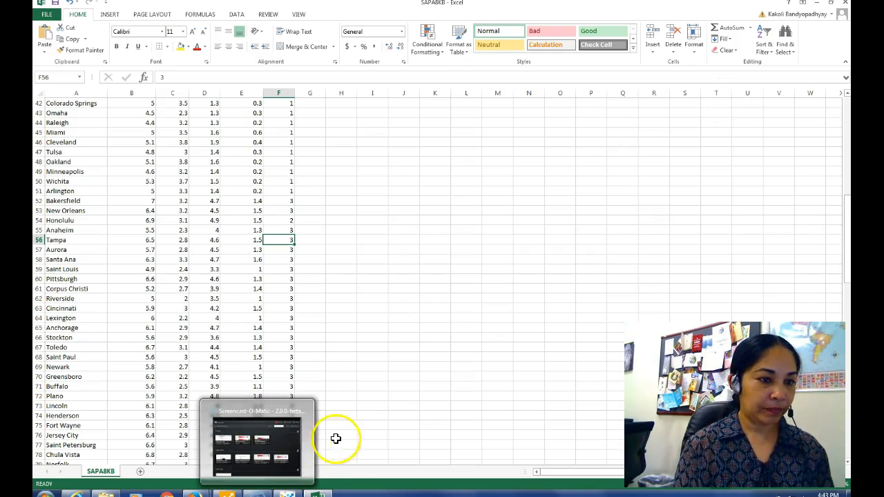